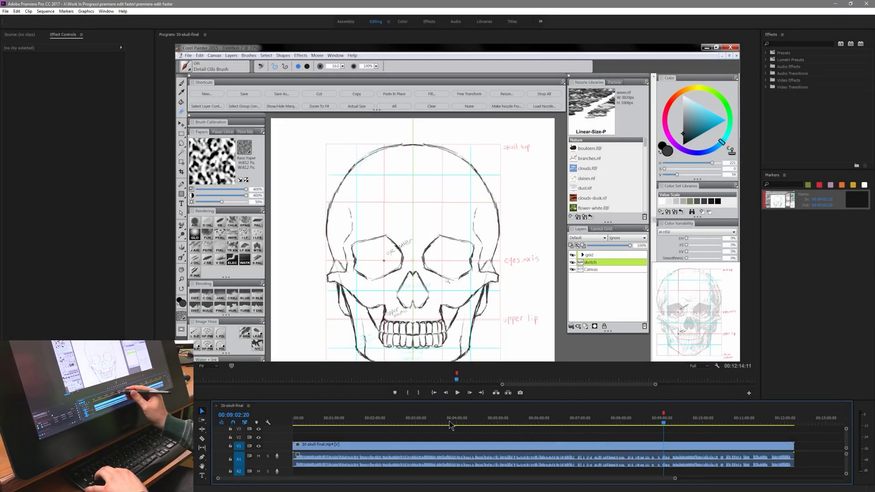
Play the skull sequence from about 00:03:29:00 at normal and faster speed, pausing to review the footage.
left_click(435, 424)
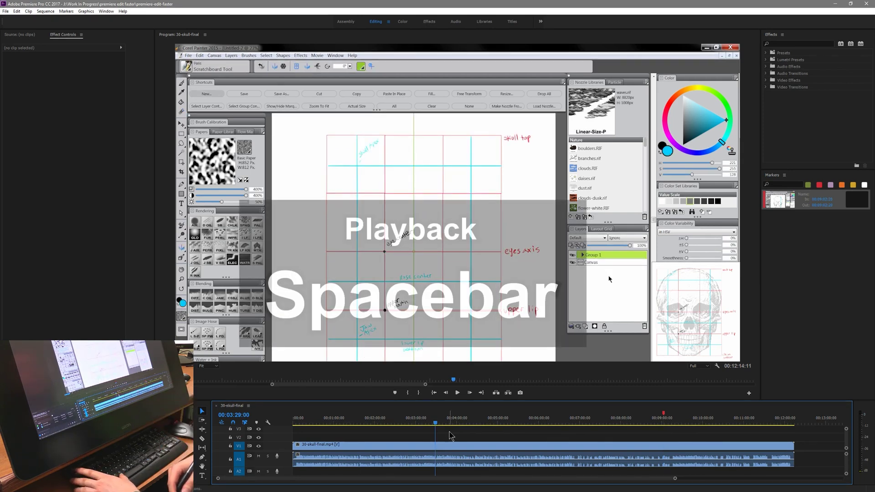
key("space")
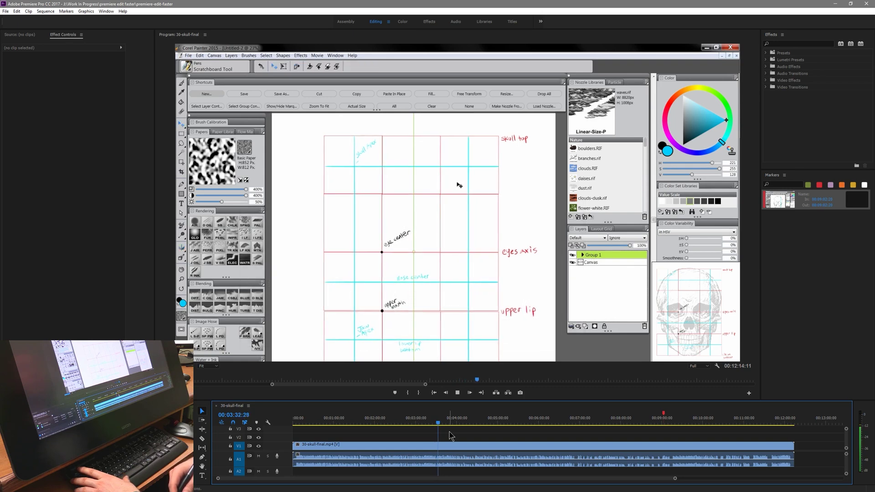
key("space")
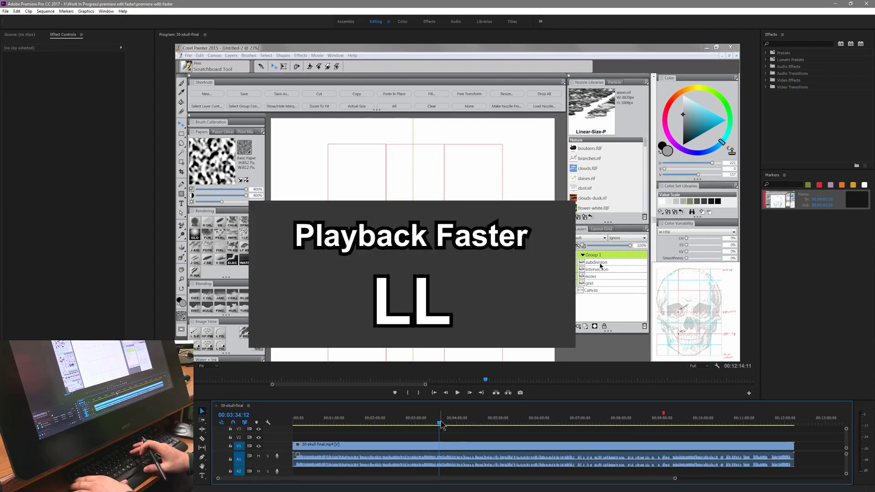
key("l")
key("l")
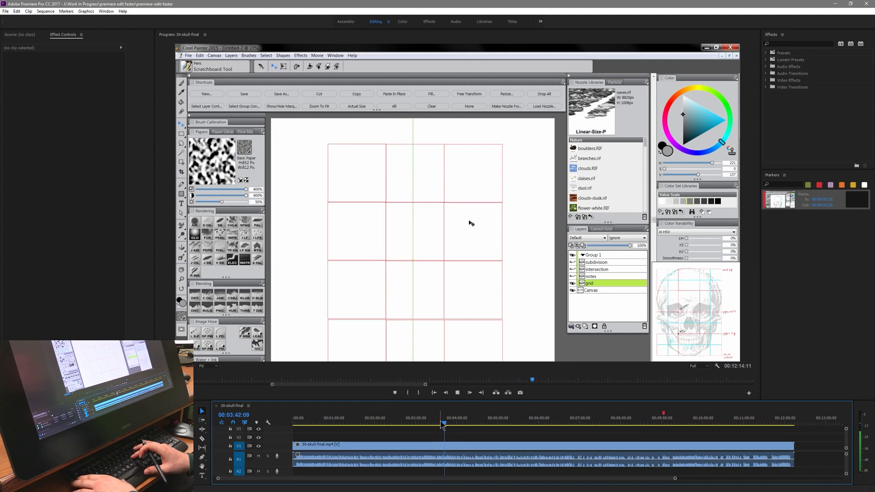
key("k")
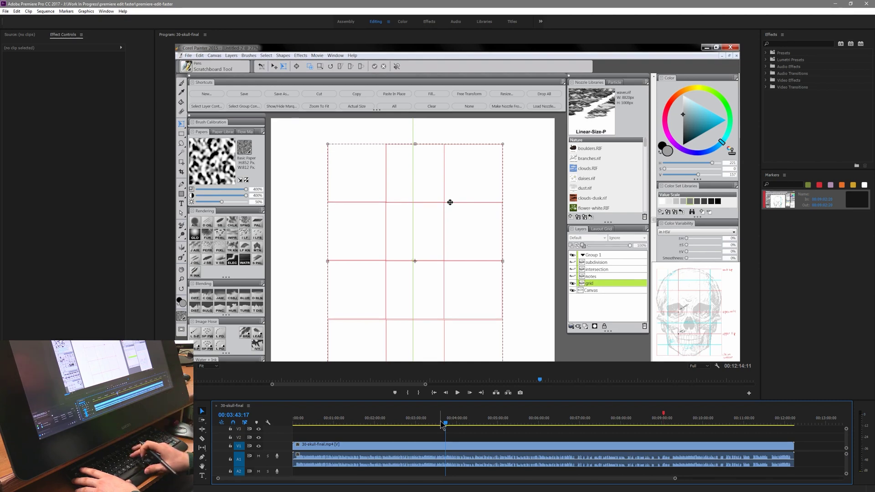
key("space")
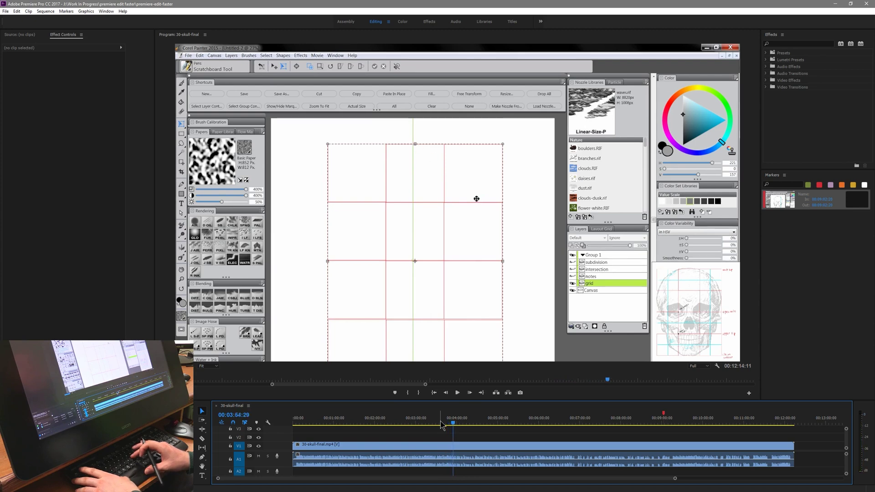
key("space")
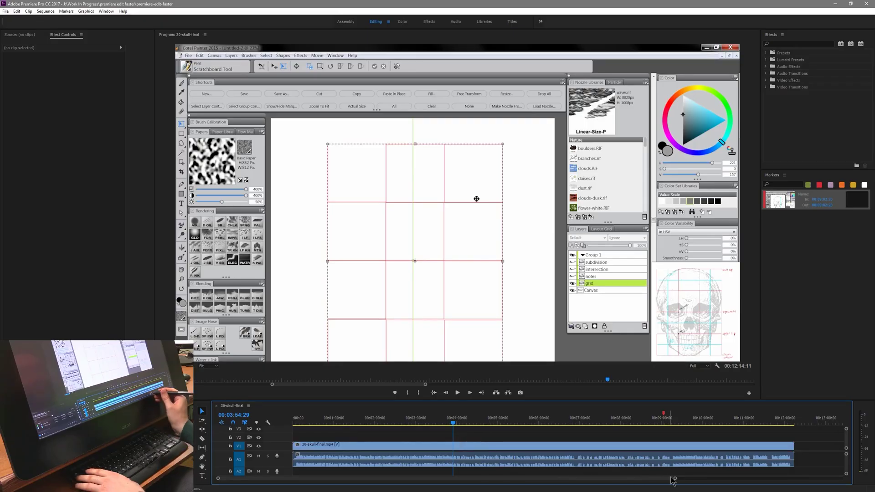
Cut the skull clip on both sides of the playhead, at about 00:03:53 and 00:04:00, isolating a short segment.
left_click_drag(674, 479, 496, 491)
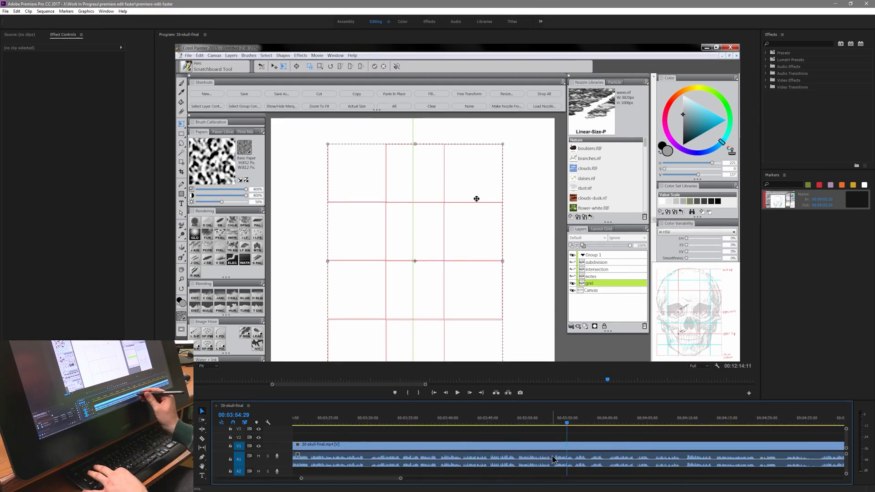
key("c")
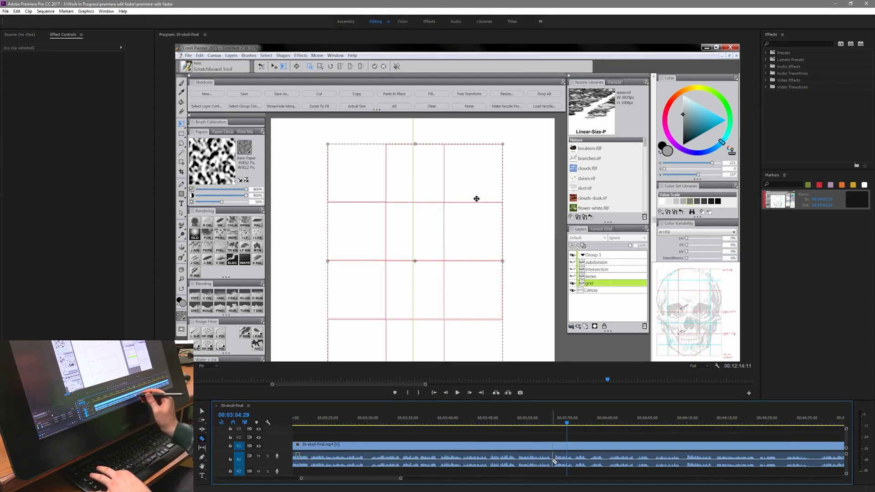
left_click(608, 459)
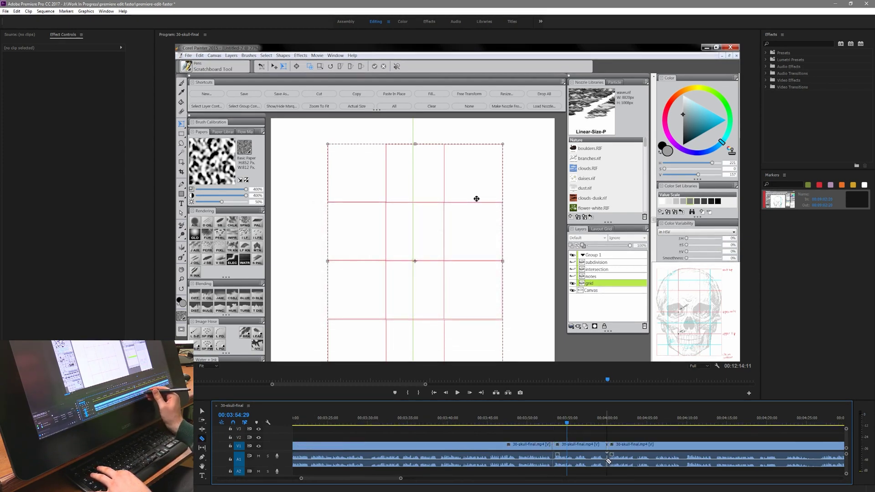
key("v")
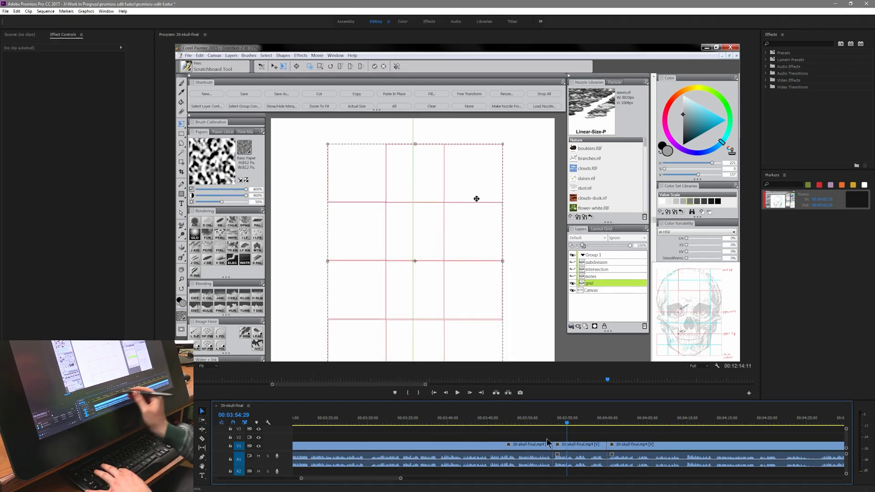
Unlink the audio from the video of the short segment between the two cuts.
left_click(578, 450)
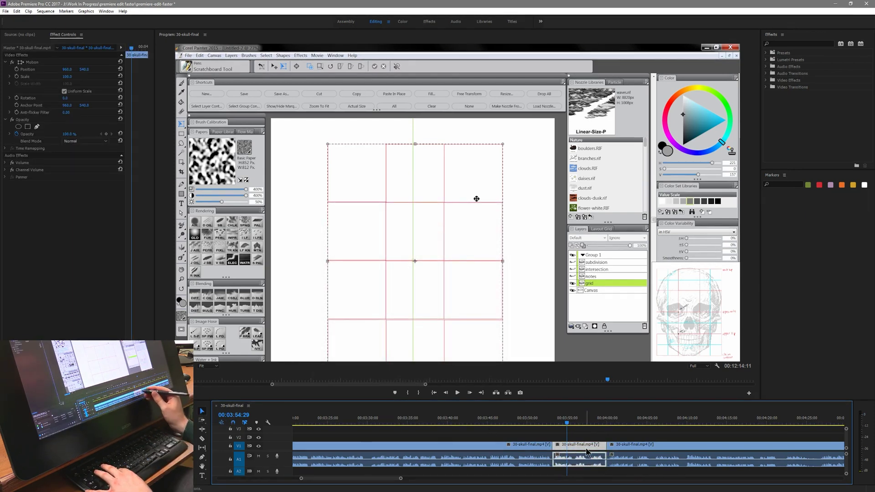
right_click(573, 444)
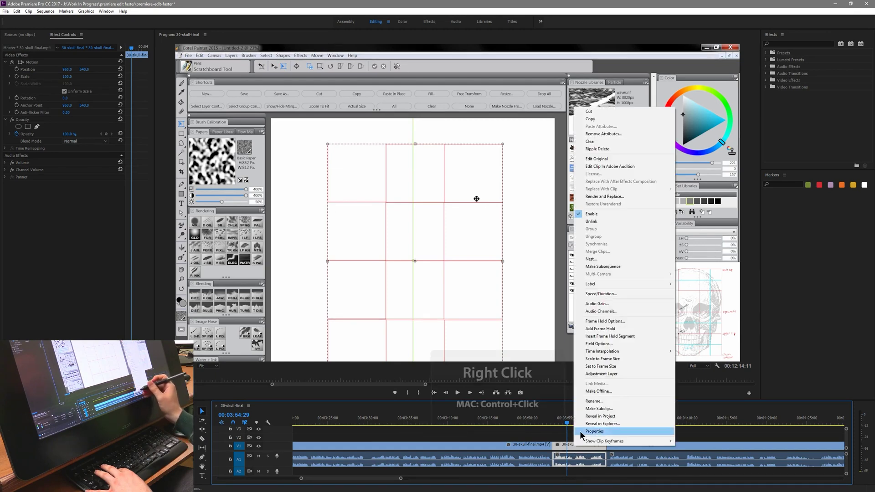
left_click(595, 221)
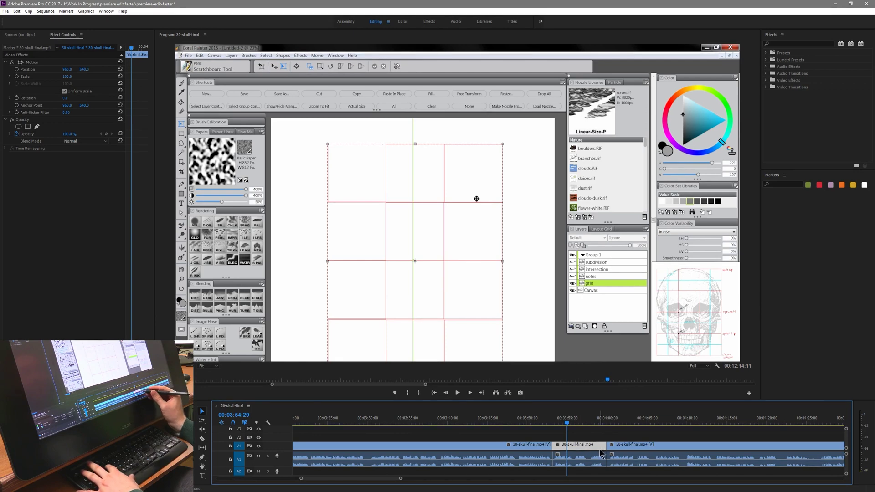
Try shortening the unlinked video segment to the playhead with Rate Stretch and deleting its audio.
key("r")
left_click_drag(604, 446, 568, 447)
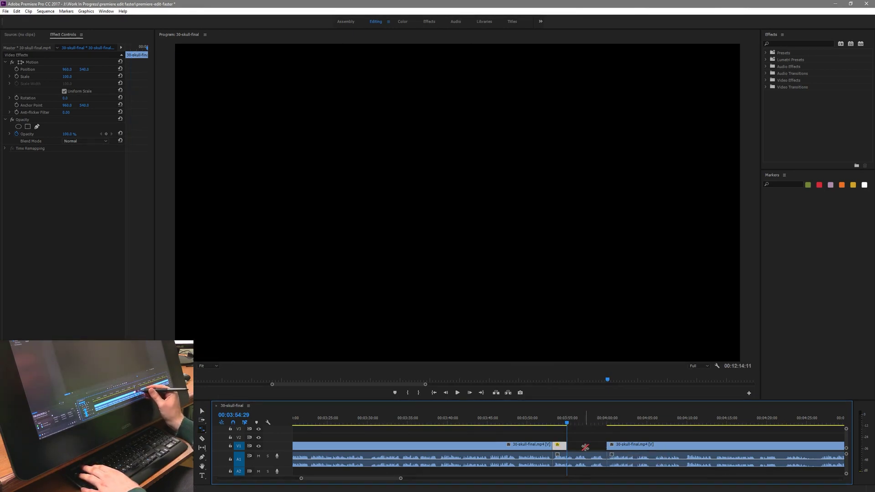
key("v")
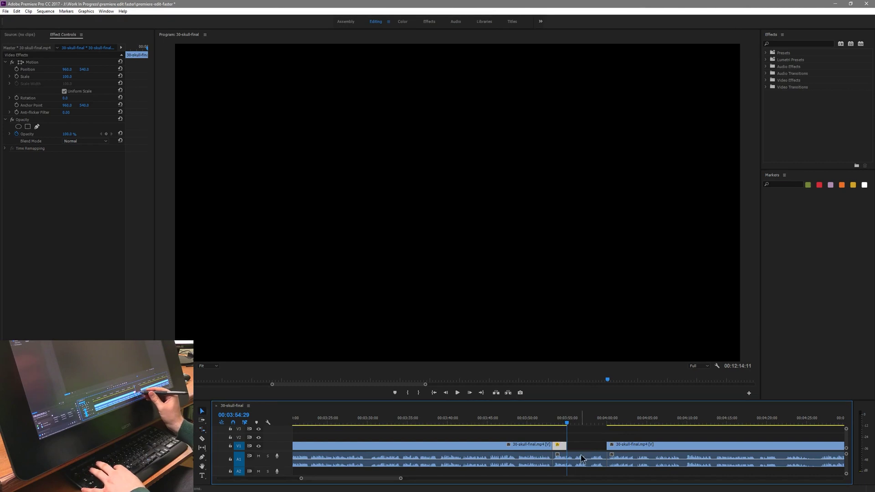
left_click(581, 458)
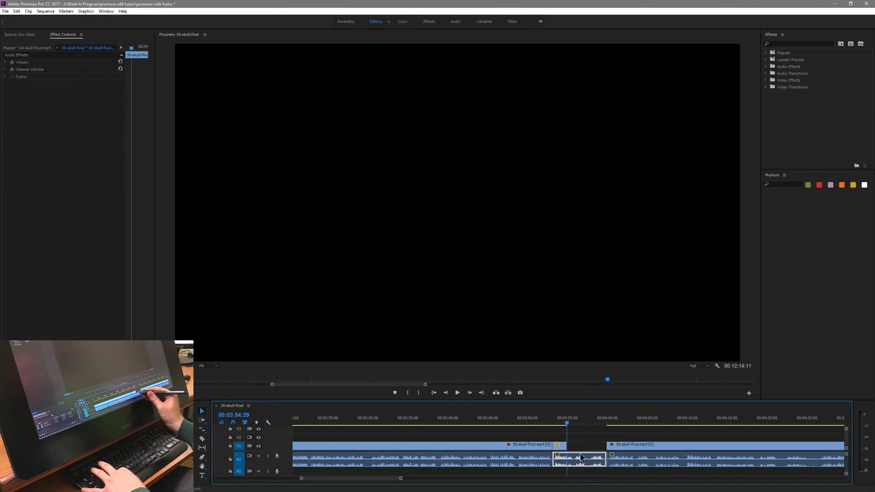
key("Delete")
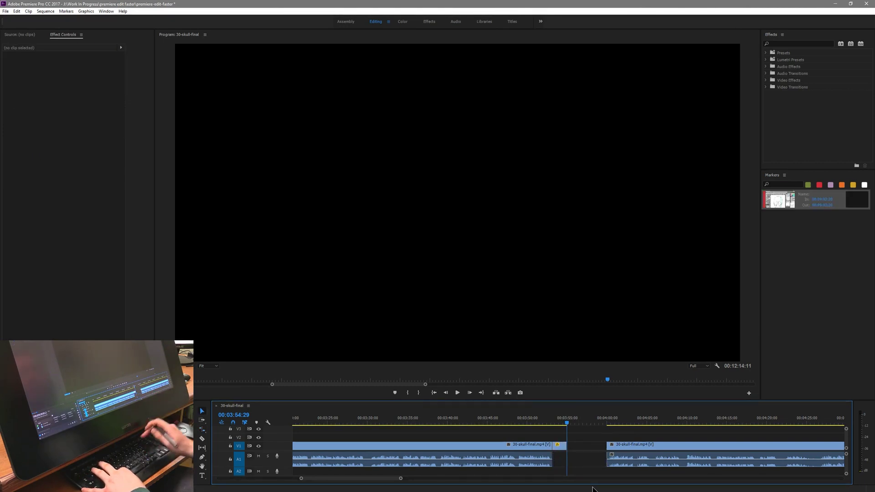
left_click_drag(628, 449, 590, 450)
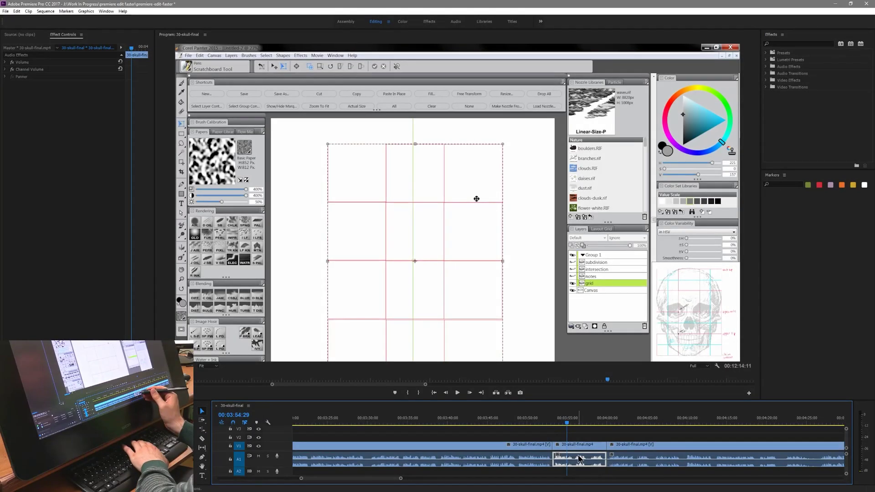
Delete the short segment's audio and set its video speed to 300%, ripple-shifting the trailing clips.
key("Delete")
left_click(577, 449)
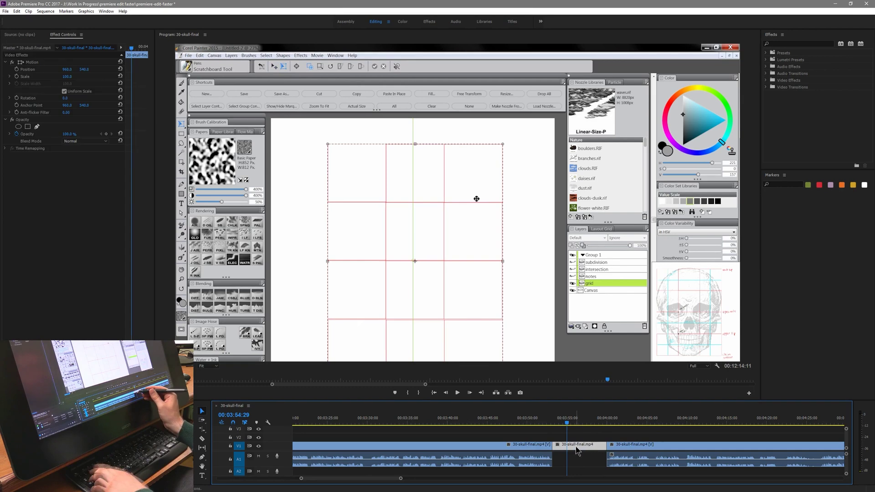
key("ctrl+r")
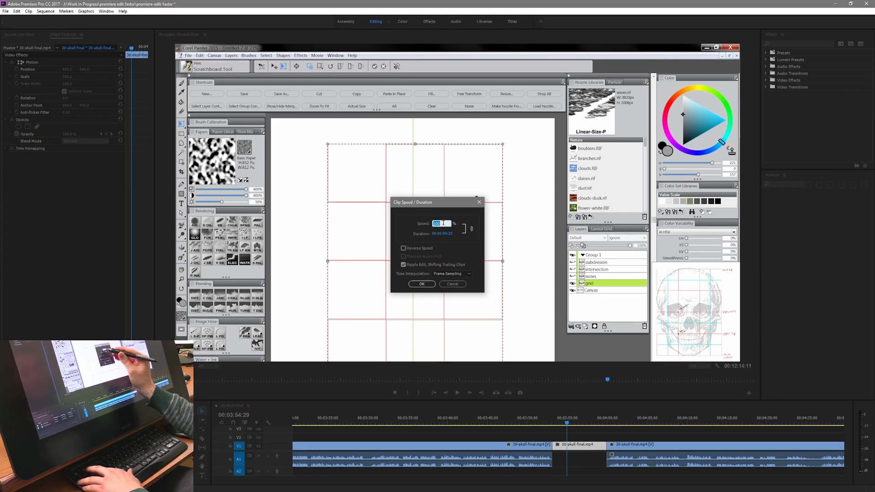
type("300")
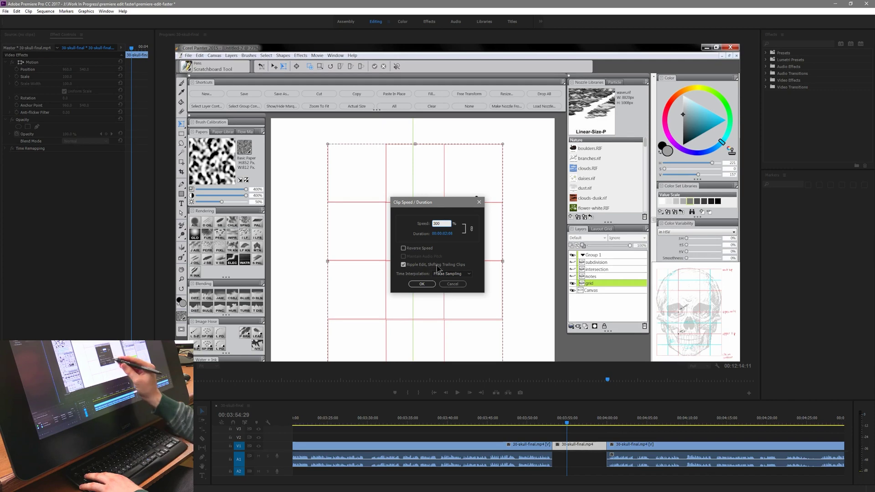
left_click(421, 284)
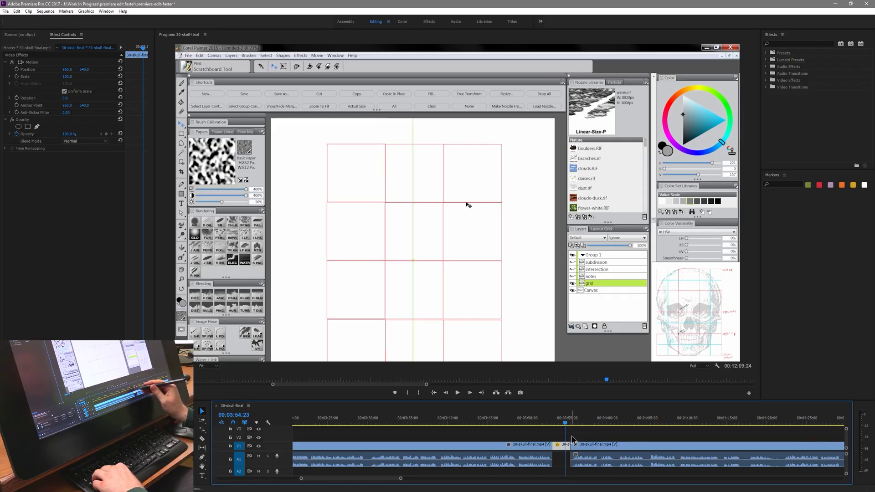
Check the keyboard shortcuts assigned to Delete and Backspace, and search the commands for "ripple".
left_click(16, 11)
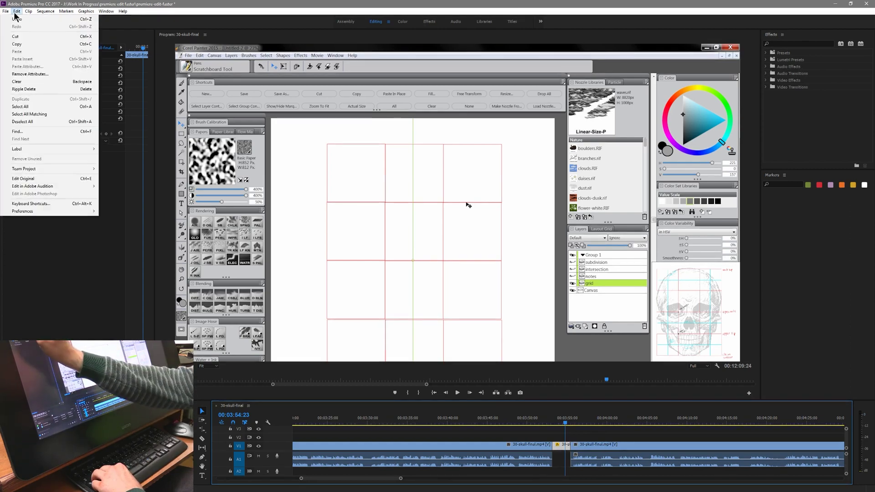
left_click(55, 204)
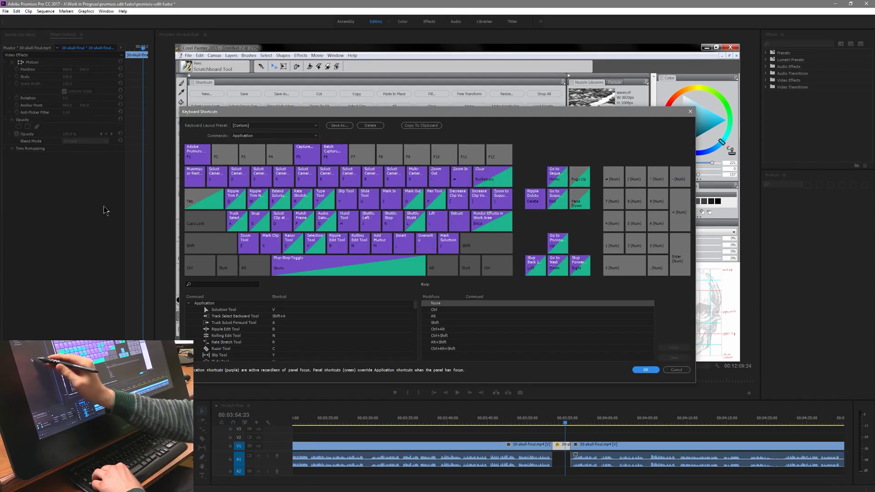
left_click(535, 202)
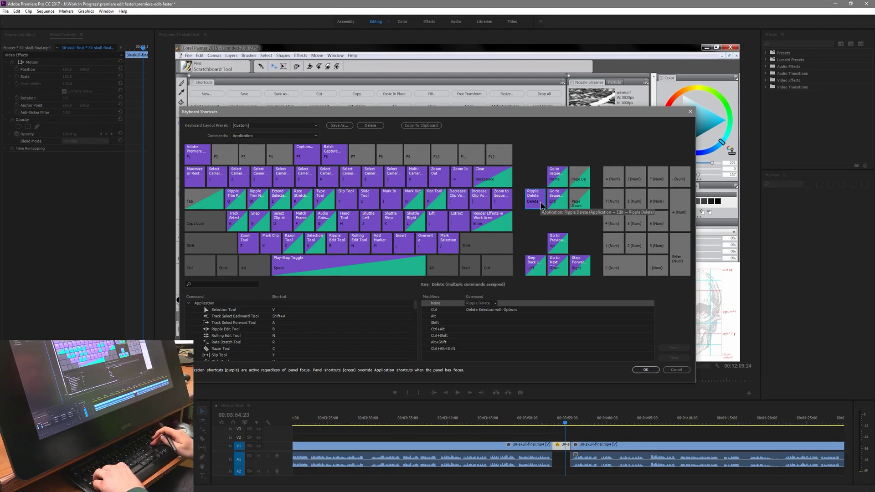
left_click(497, 175)
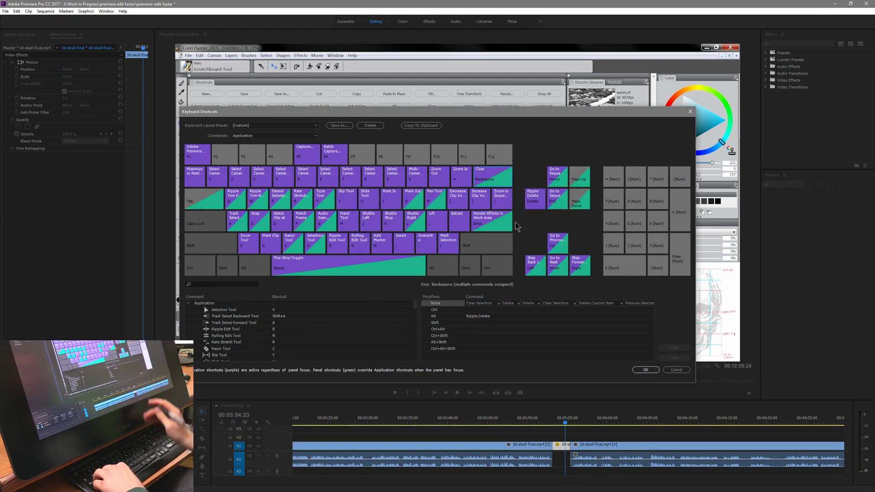
left_click(536, 200)
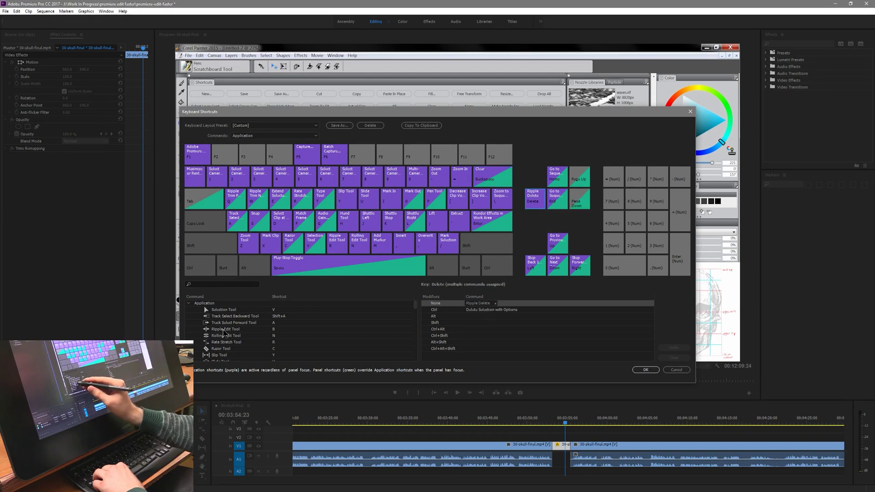
left_click(248, 284)
type("ripple")
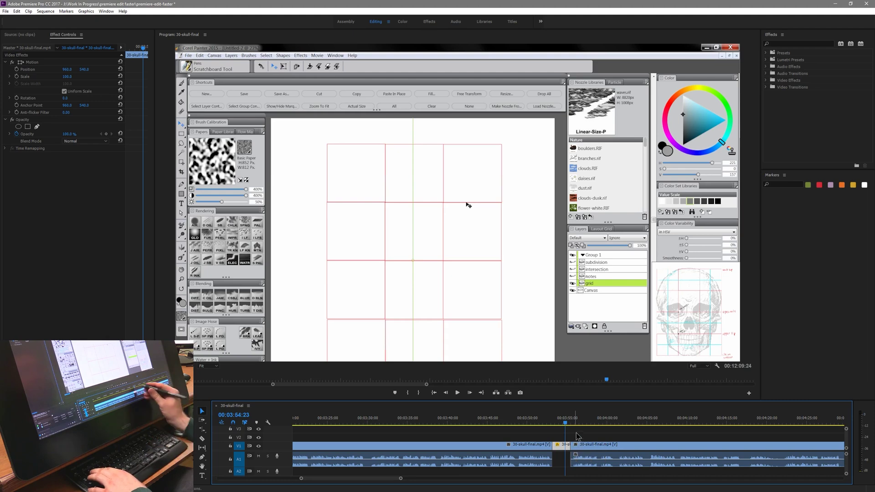
Try removing the sped-up segment with a ripple delete and with a plain delete, undoing each attempt.
key("q")
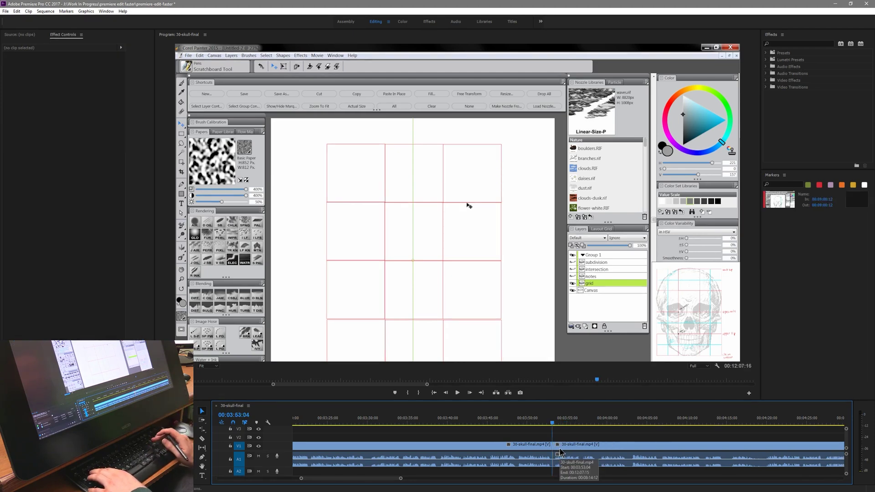
key("ctrl+z")
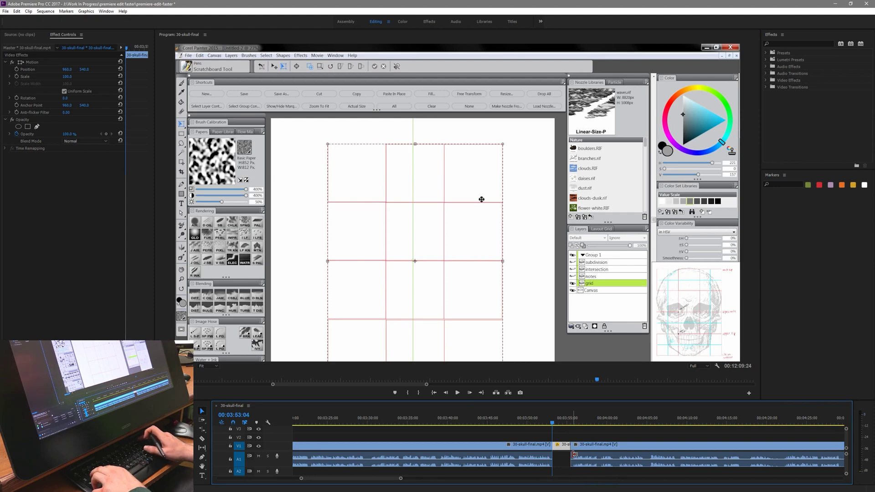
key("Delete")
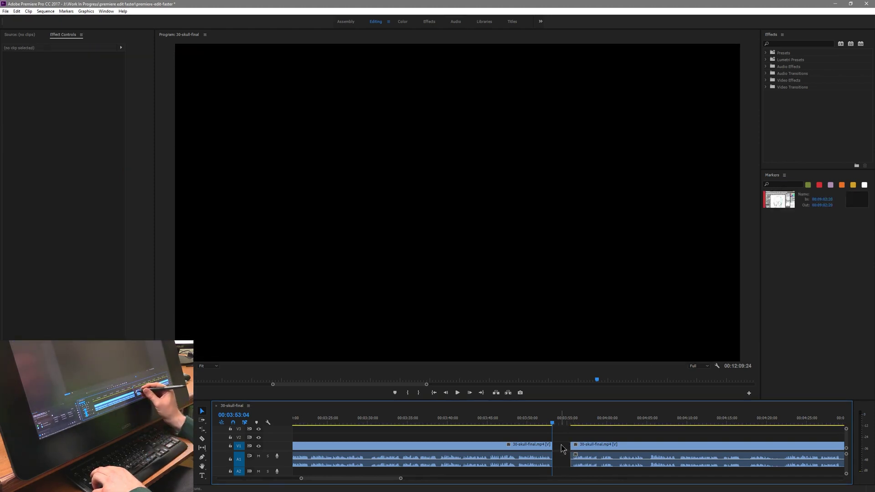
key("ctrl+z")
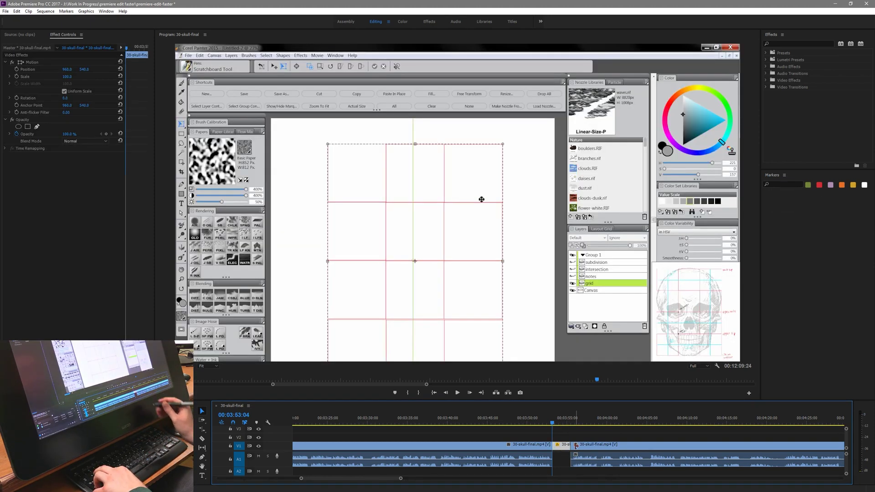
Ripple delete the sped-up video segment so the following clip closes the gap.
key("shift+Delete")
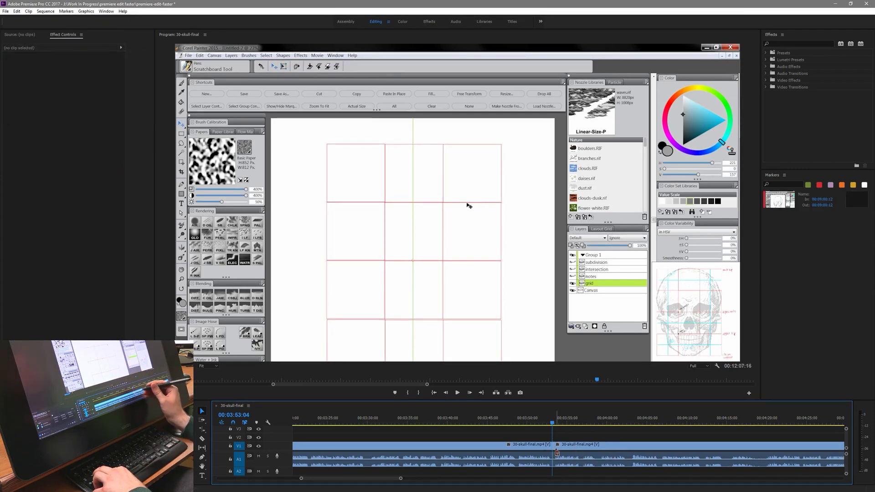
Cut a short segment starting around 00:03:59 out of the clip after the playhead and ripple delete it.
left_click_drag(401, 478, 418, 468)
key("c")
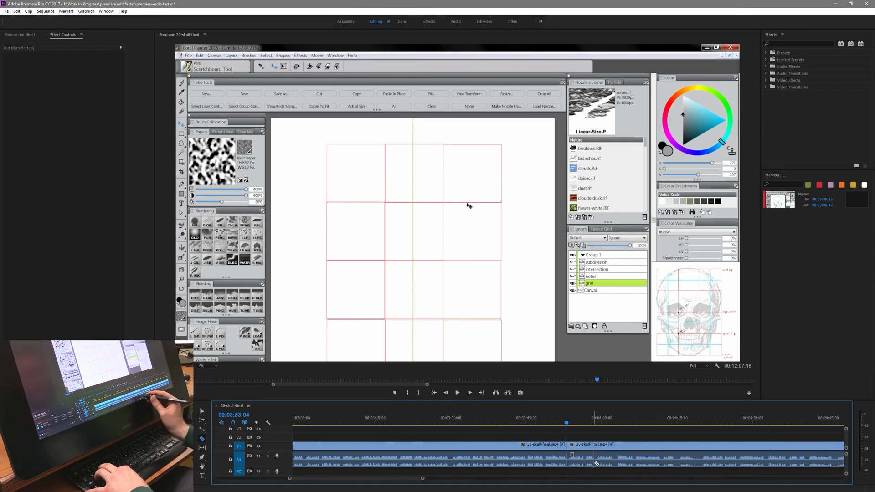
left_click(615, 459)
key("v")
left_click(607, 461)
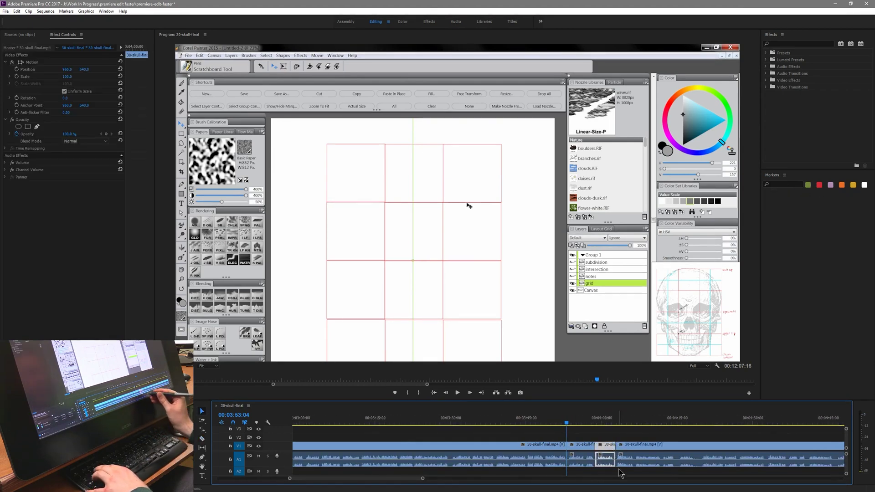
key("shift+Delete")
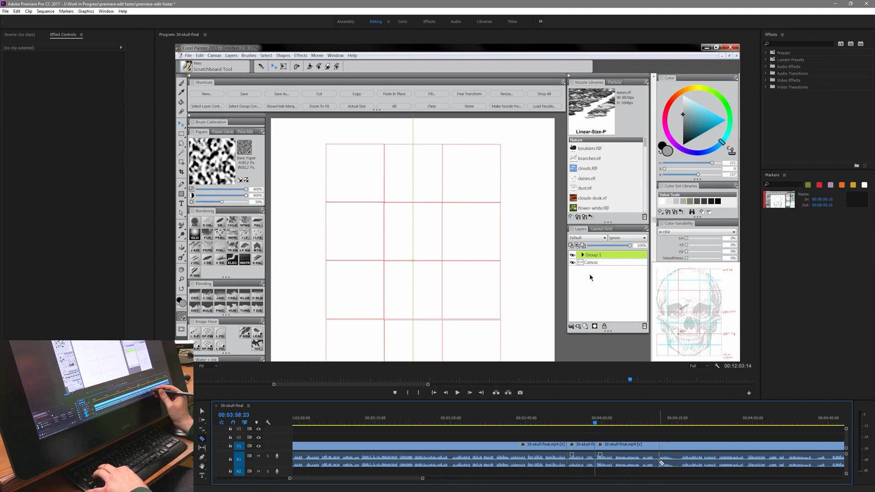
Cut another short segment starting around 00:04:10 and ripple delete it.
left_click(681, 460)
key("v")
left_click(671, 447)
key("shift+Delete")
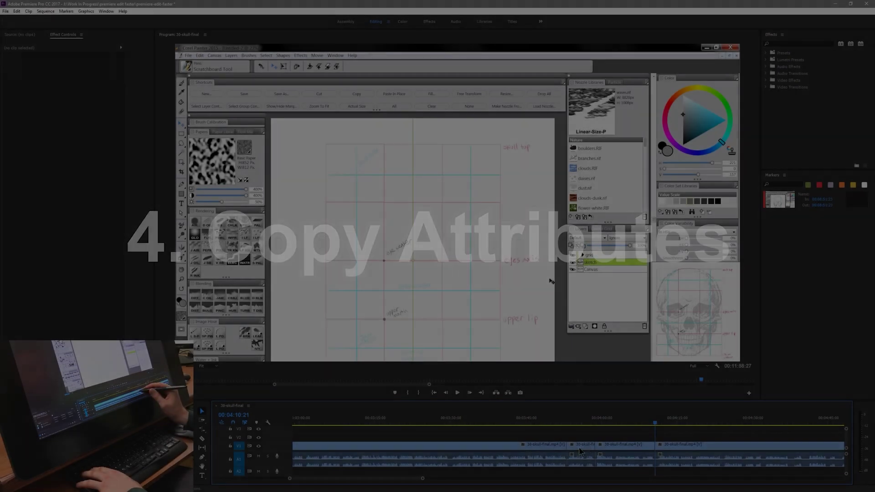
Scale the short clip at 00:03:55 up to about 159 and compare its framing with the next clip.
left_click(579, 447)
left_click(578, 423)
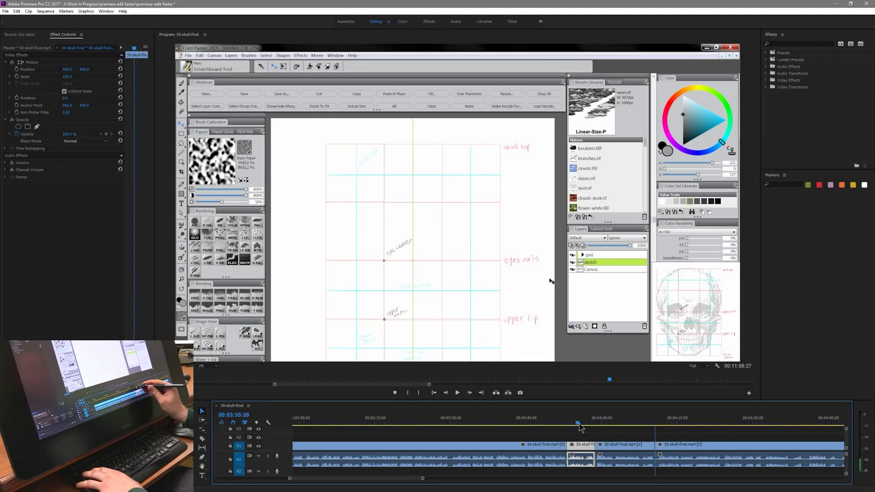
left_click_drag(67, 77, 85, 76)
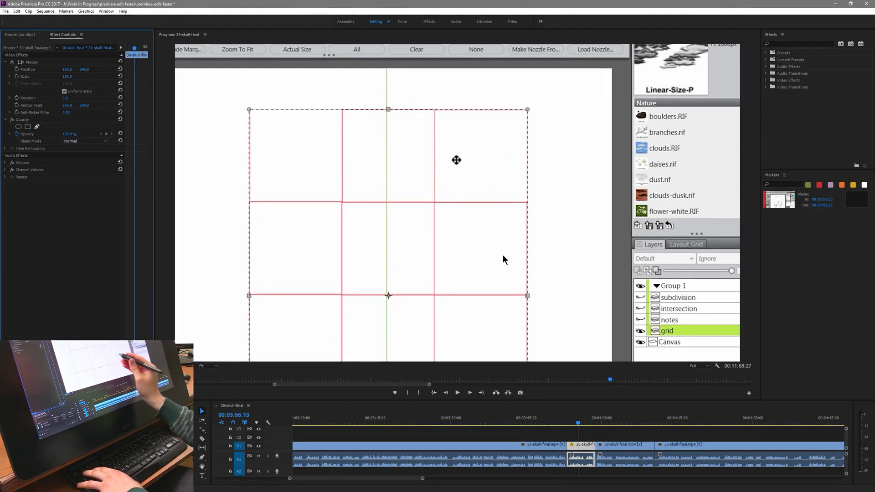
left_click(588, 423)
left_click_drag(587, 424, 603, 431)
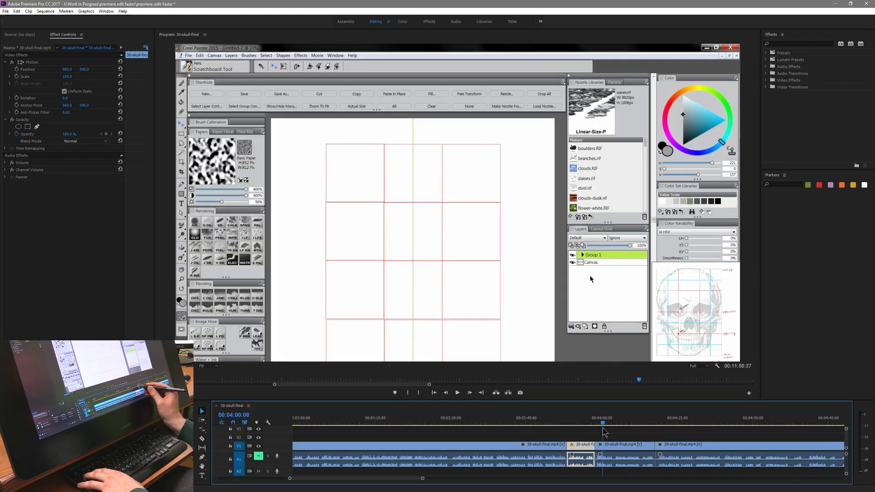
left_click(612, 450)
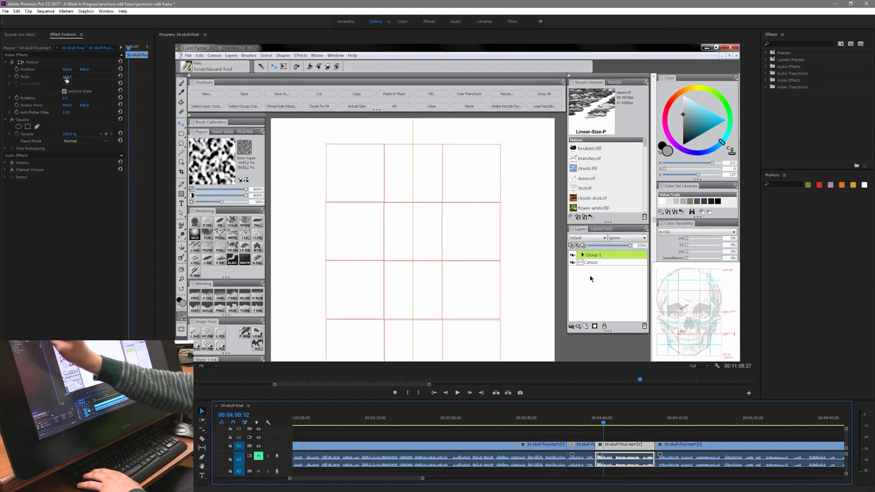
Copy the scaled short clip and paste its Motion attributes, without Opacity, onto all the other clips.
left_click(579, 450)
right_click(579, 449)
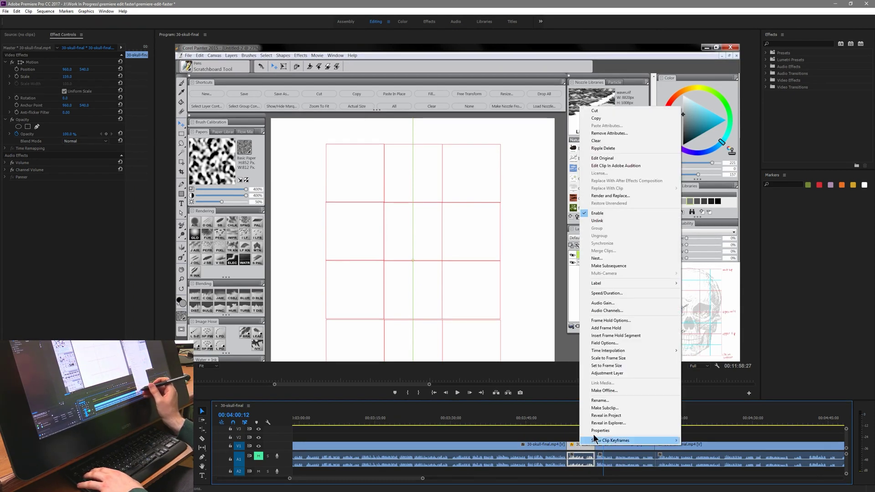
left_click(605, 118)
right_click(611, 449)
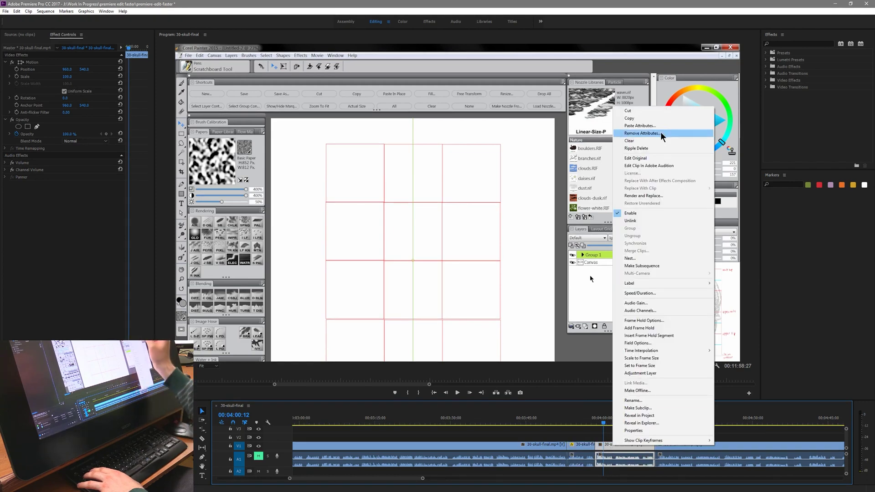
left_click(660, 118)
left_click(572, 433)
left_click_drag(618, 441, 679, 445)
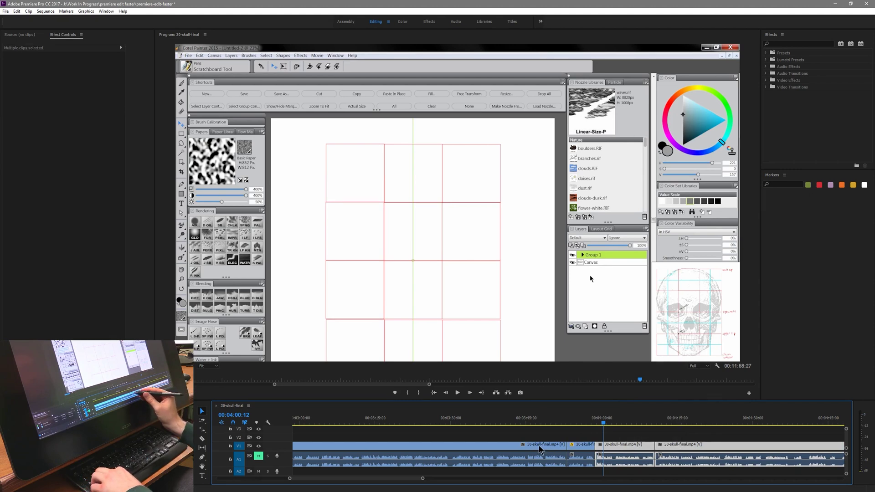
left_click(541, 448, "shift")
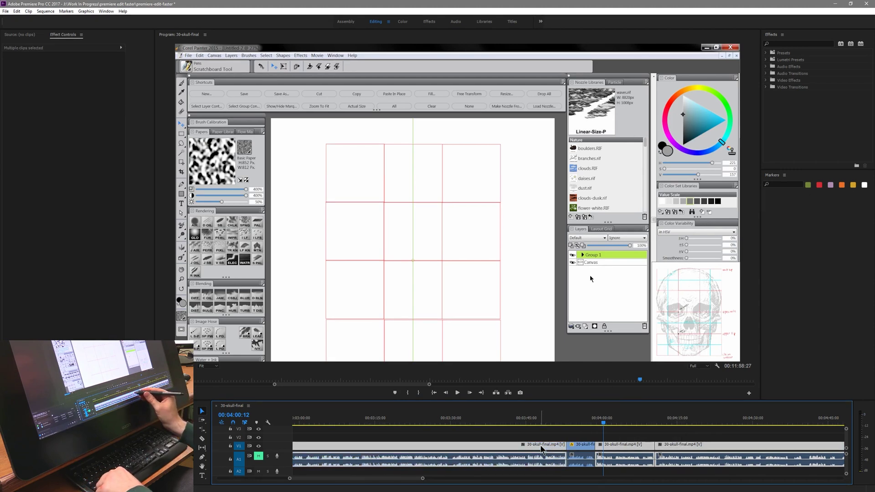
right_click(618, 449)
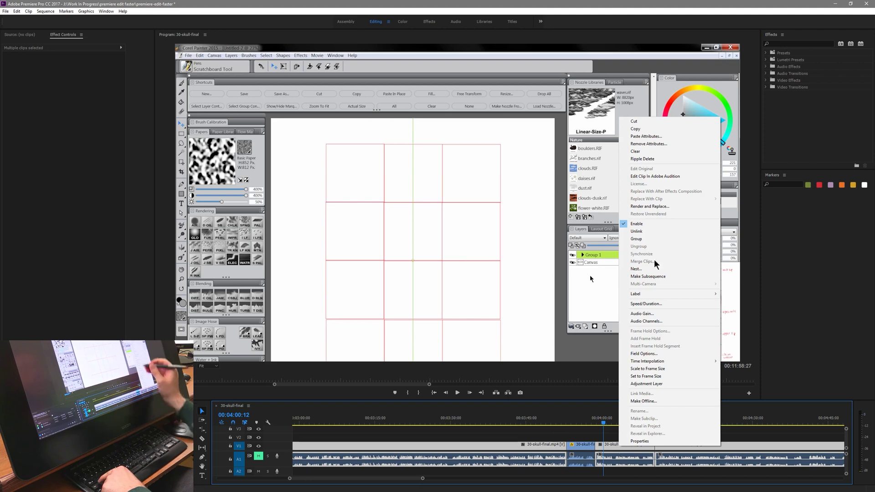
left_click(646, 136)
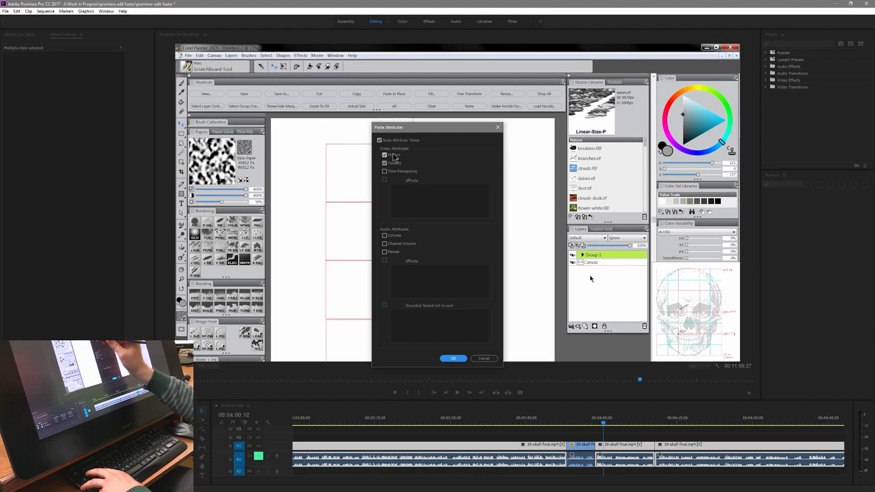
left_click(384, 163)
left_click(455, 359)
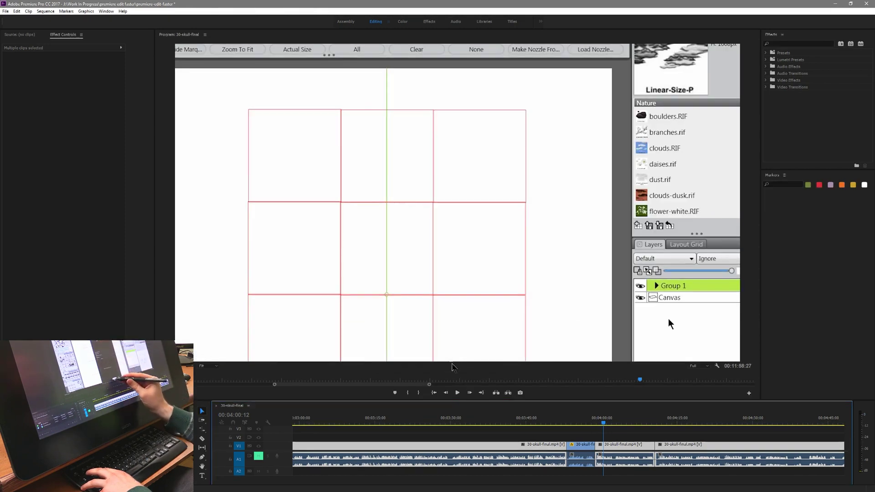
Scrub across the clips on the timeline to check their scaled framing.
left_click(542, 422)
left_click(617, 423)
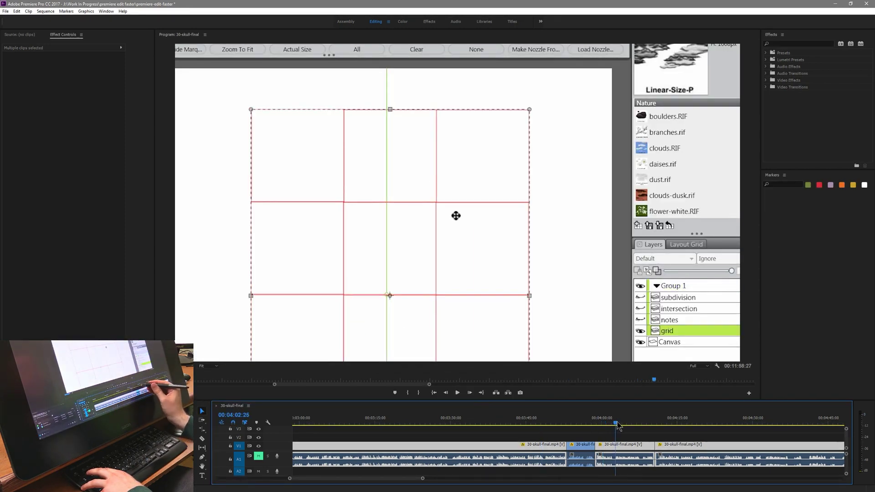
left_click(584, 423)
left_click(668, 424)
left_click(637, 425)
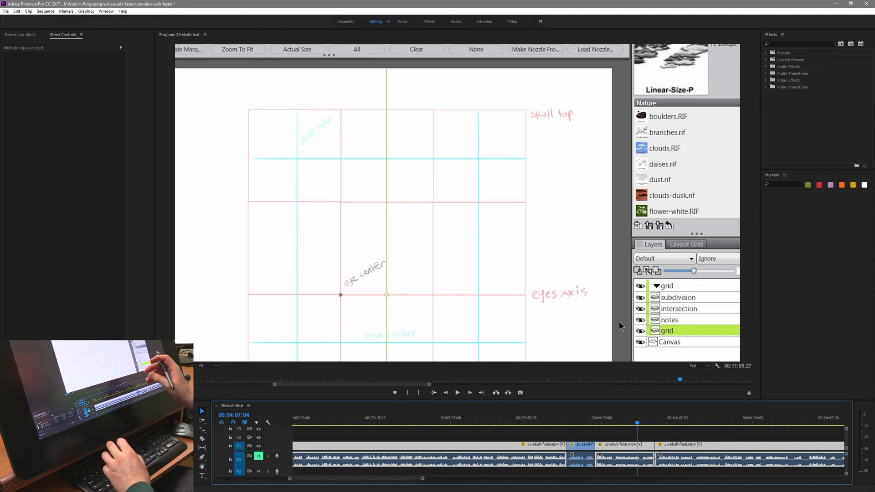
left_click(613, 445)
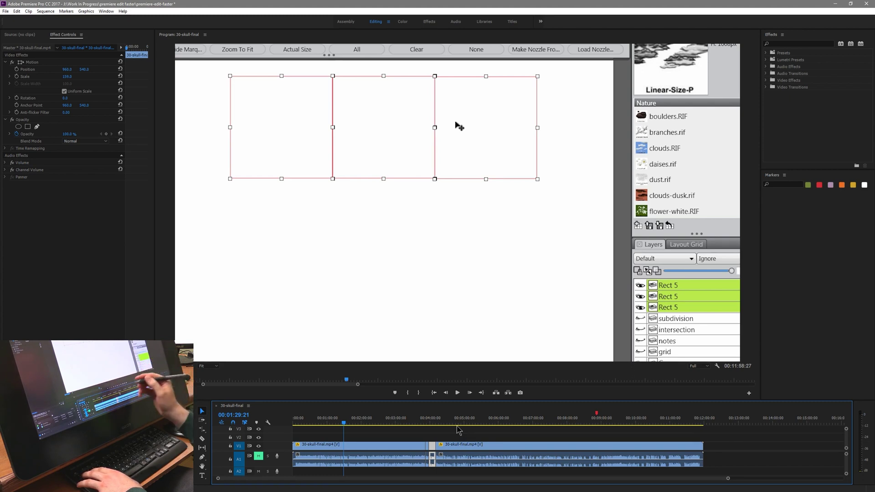
Add an orange timeline marker named "sketch" at 00:04:29:04, where the skull sketching starts.
mouse_move(458, 429)
left_mouse_down()
mouse_move(422, 434)
mouse_move(447, 429)
left_mouse_up()
key("m")
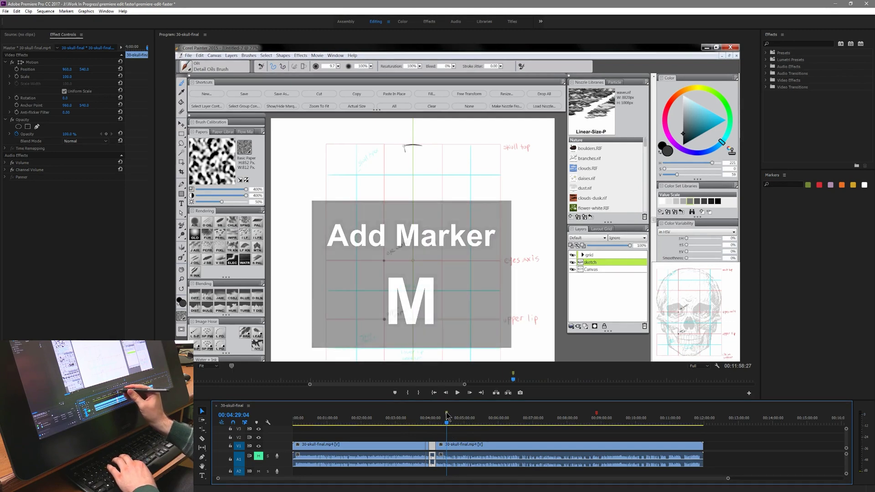
double_click(446, 414)
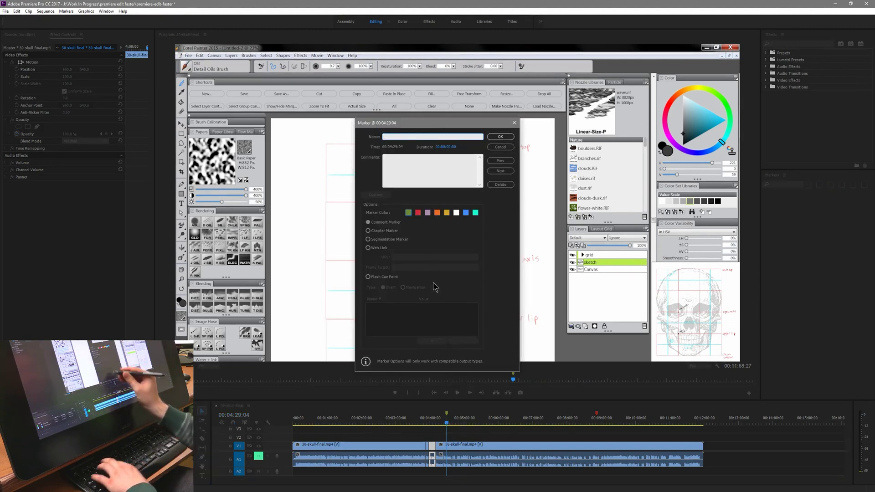
type("sketch")
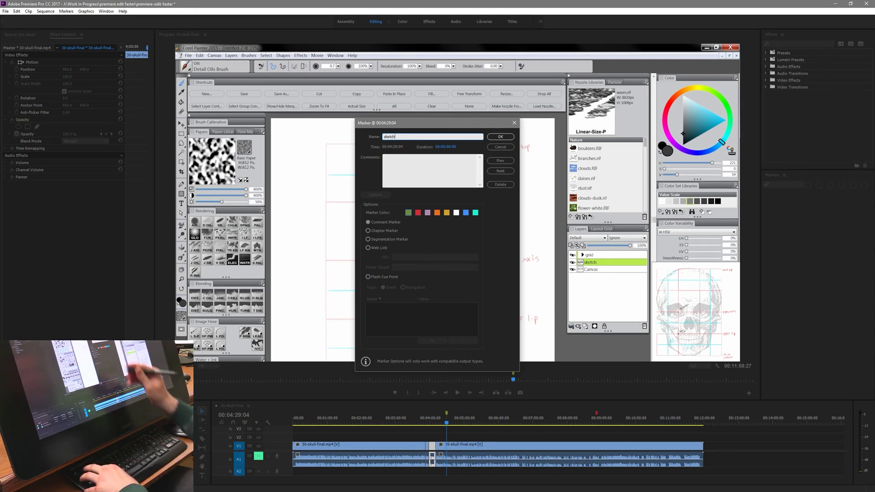
left_click(438, 213)
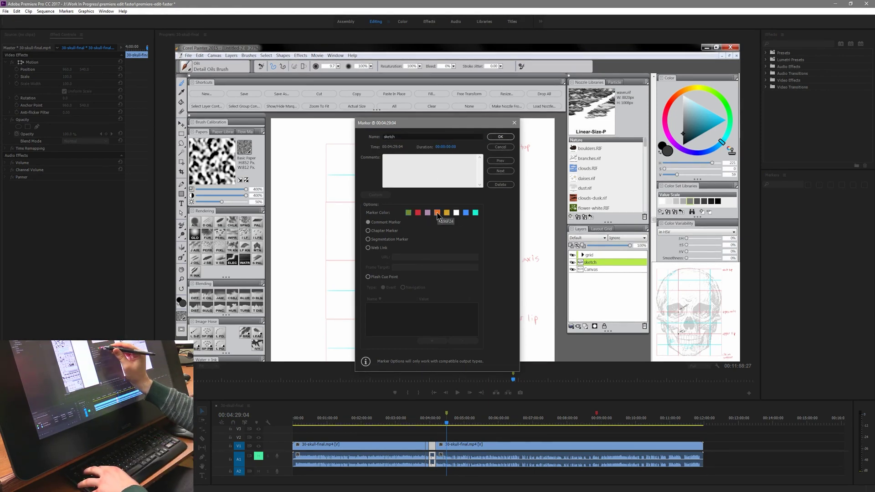
key("Return")
Add a white timeline marker named "part" at 00:05:50:14.
left_click(462, 423)
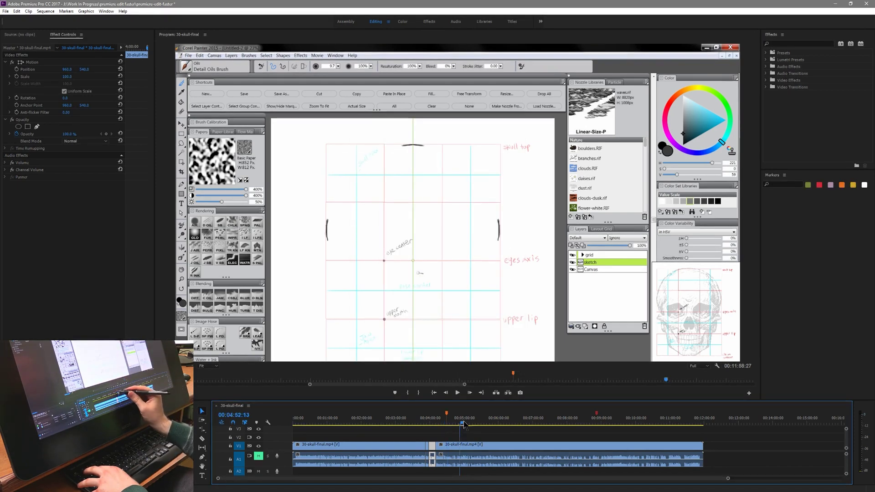
left_click(492, 424)
key("m")
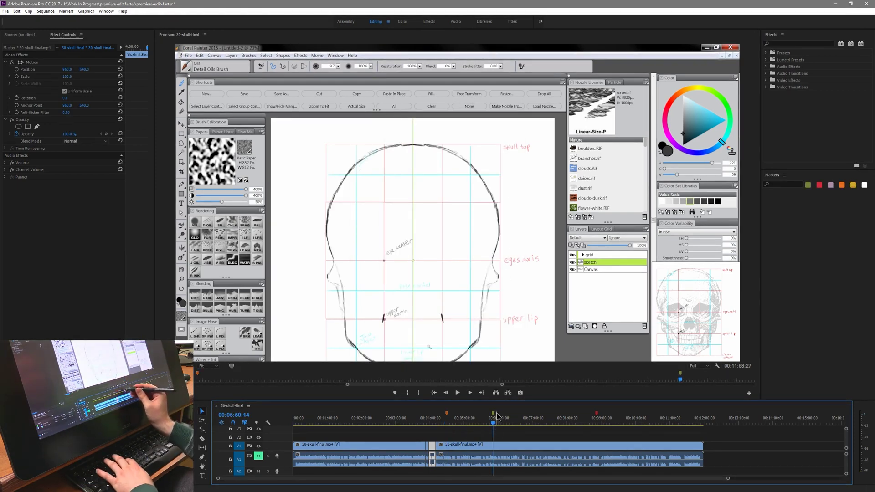
double_click(493, 413)
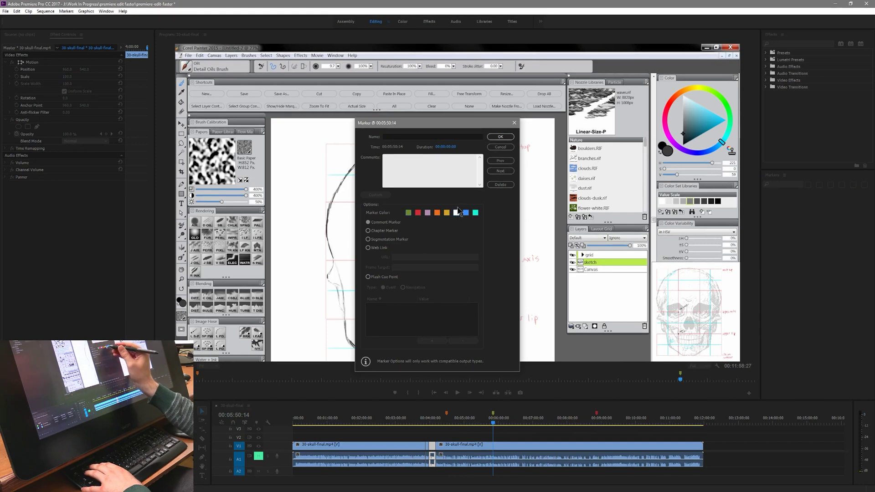
left_click(420, 136)
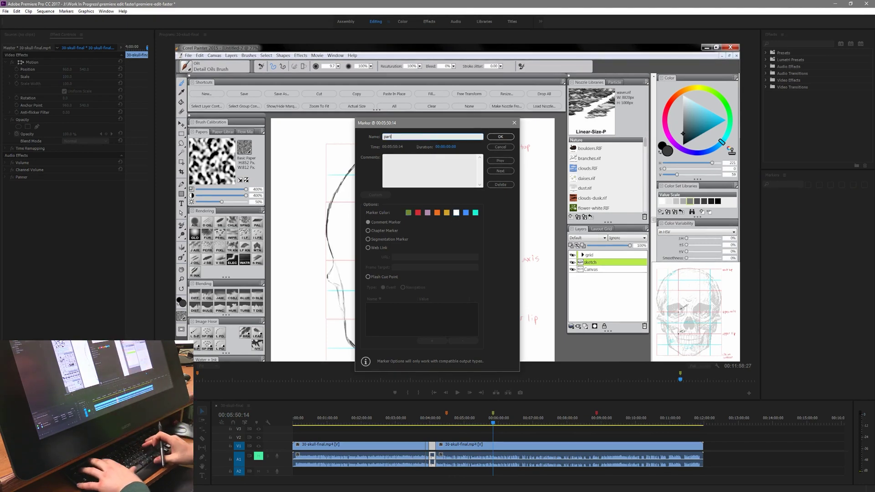
key("Return")
Add a blue timeline marker at 00:07:14:06 with a name starting "zoom on le".
left_click(541, 423)
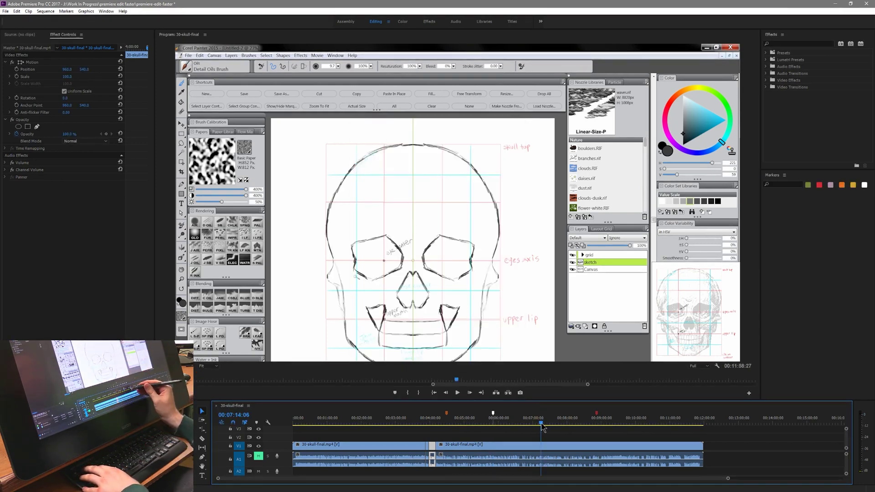
key("m")
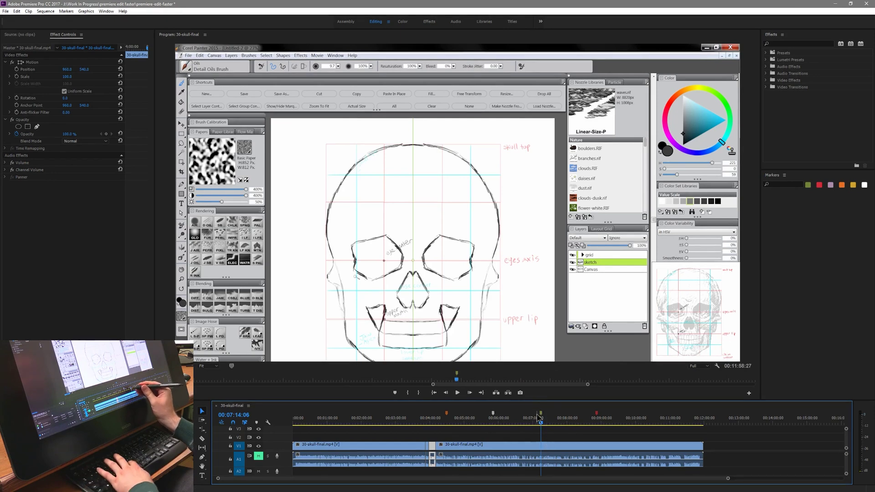
double_click(542, 412)
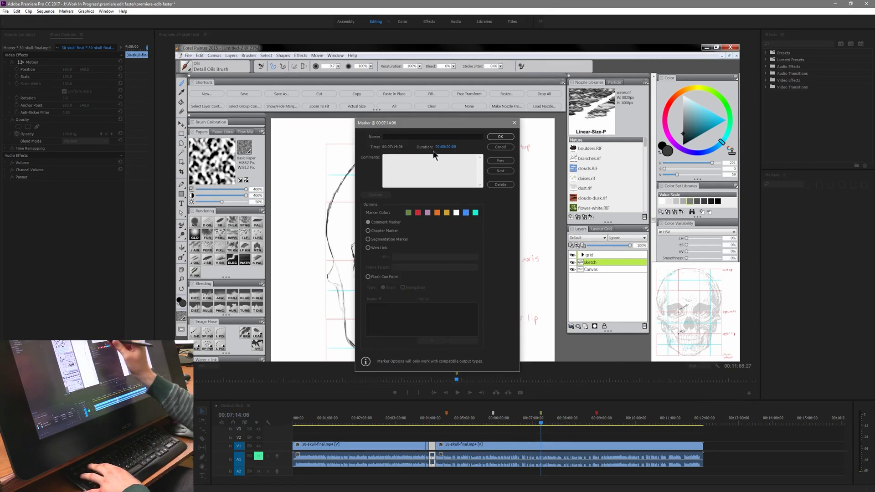
type("zoom on le")
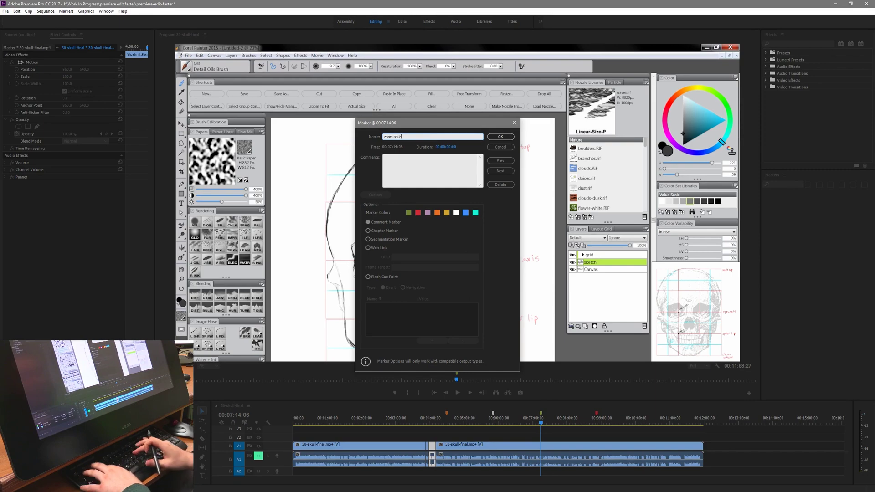
key("Return")
Add a purple timeline marker named "end of video" at 00:11:37:28, where the finished skull appears on black.
left_click(684, 423)
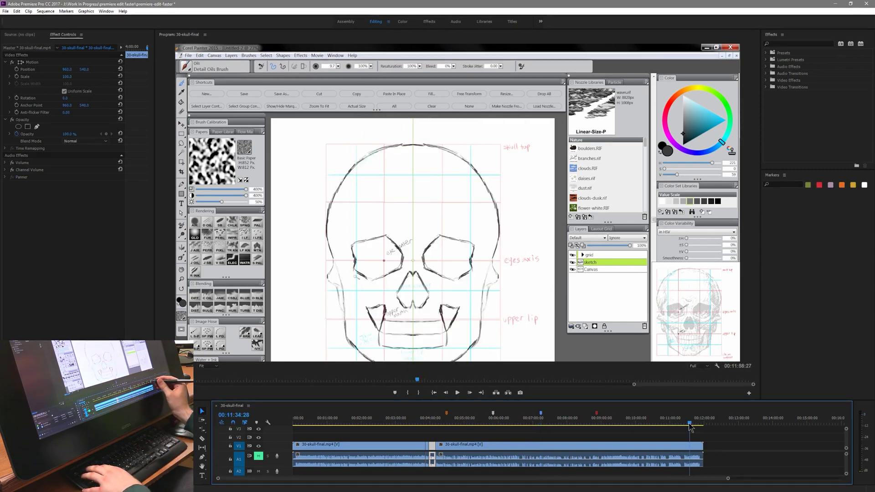
key("space")
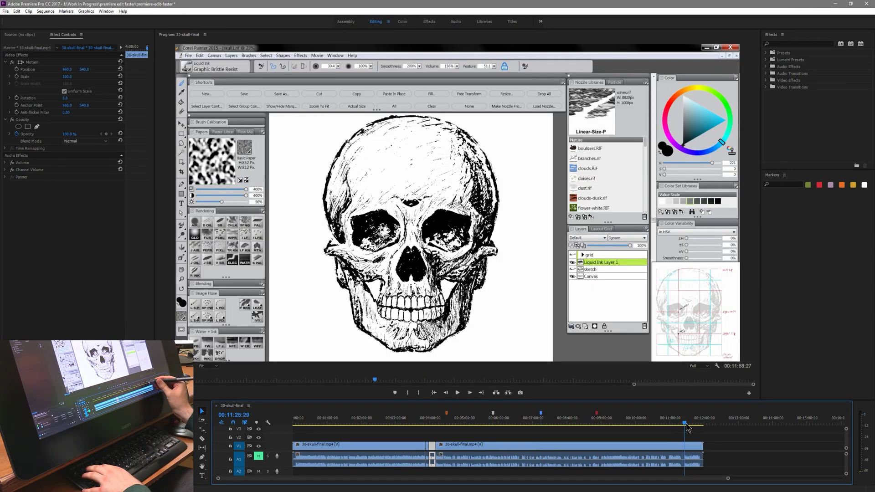
left_click_drag(687, 423, 691, 423)
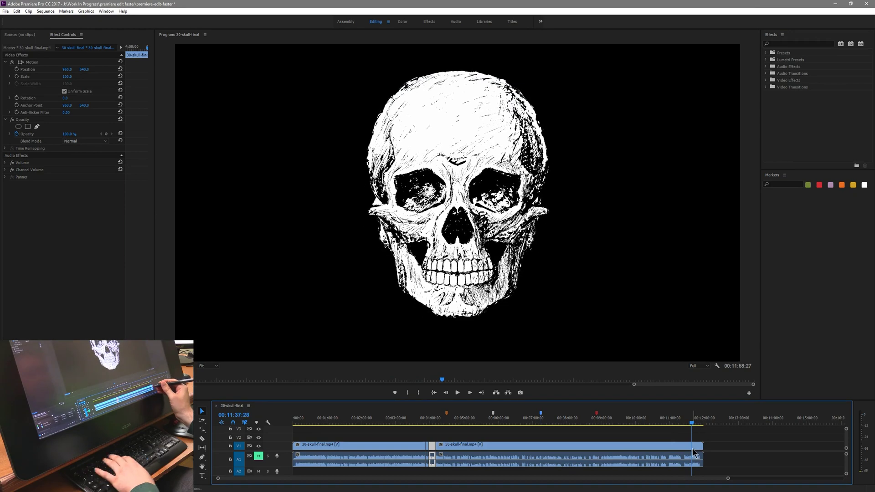
key("m")
double_click(691, 414)
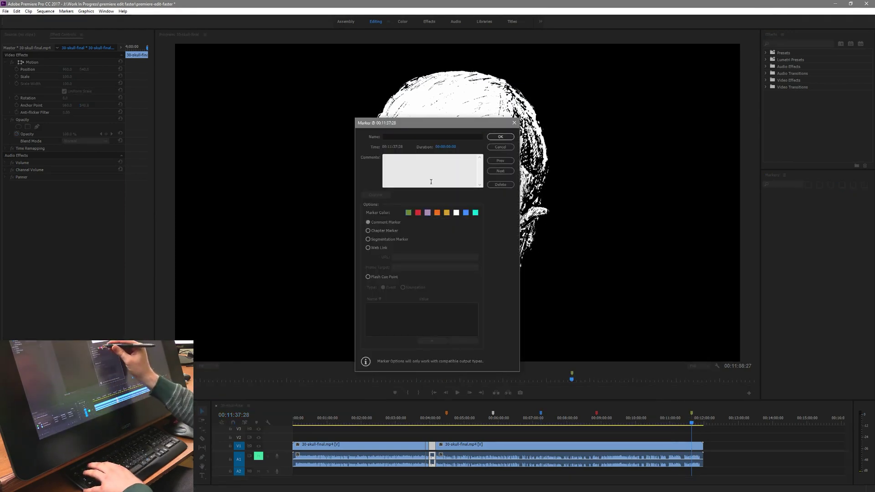
left_click(428, 137)
type("end od")
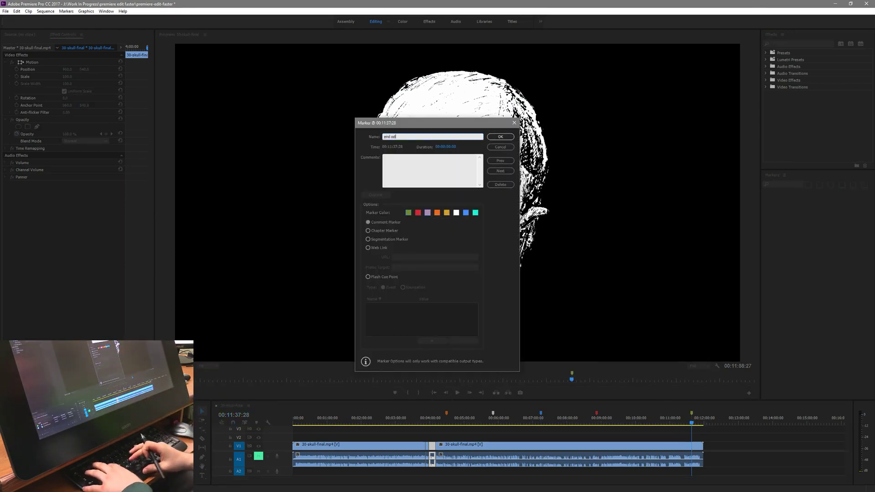
key("BackSpace")
type("f video")
key("Return")
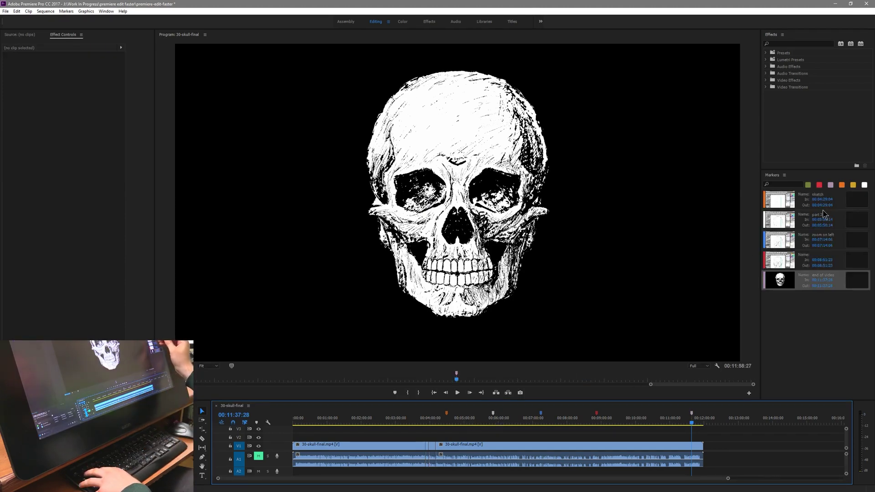
Use the marker list to visit the "sketch", "part 2", "end of video" and "zoom on left" positions.
left_click(772, 202)
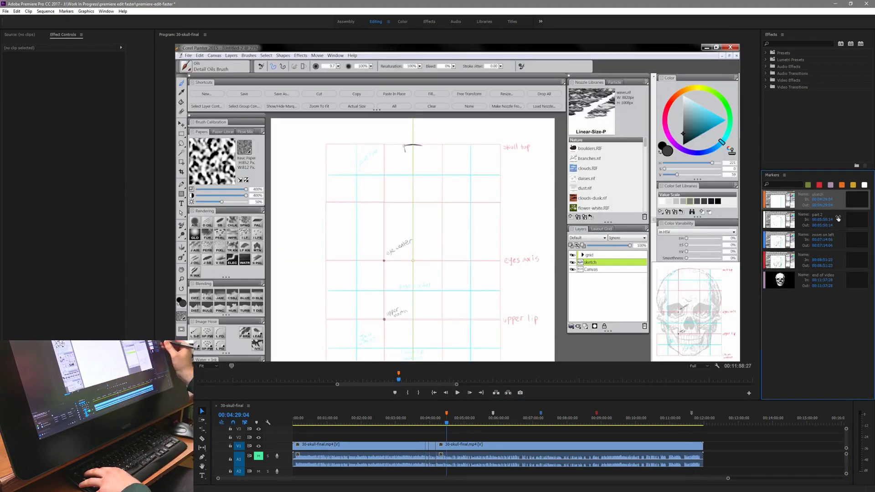
left_click(777, 223)
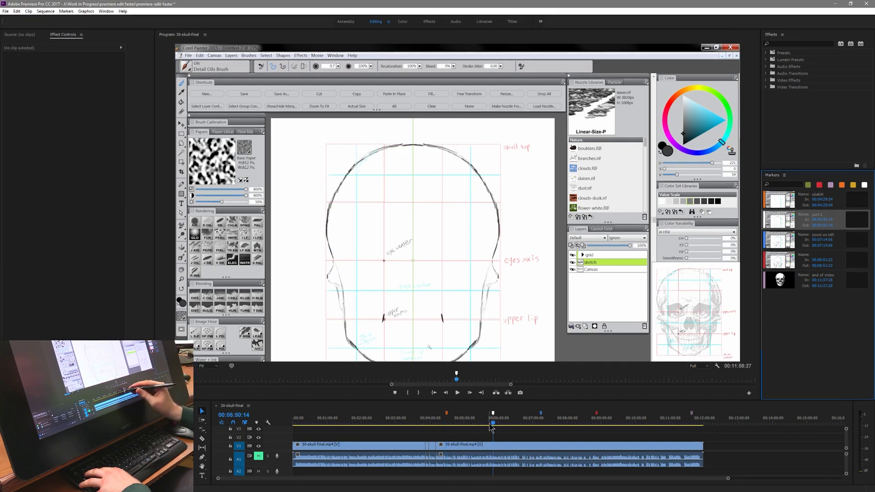
left_click(783, 286)
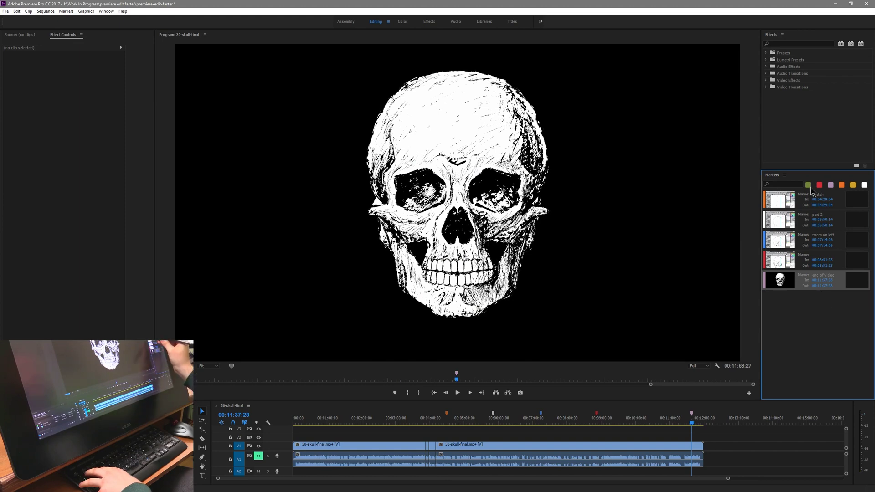
left_click(767, 244)
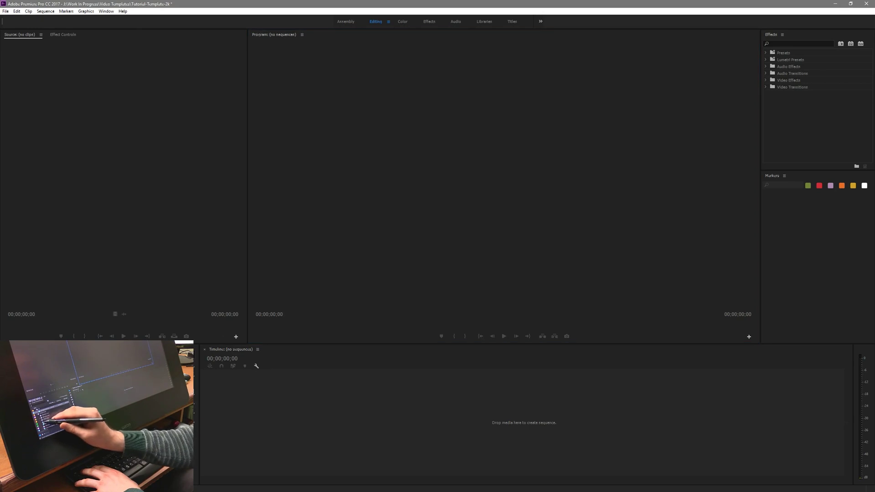
Create a sequence from the title-cintiq-master clip and scrub through its title animation.
left_click_drag(232, 407, 240, 416)
key("space")
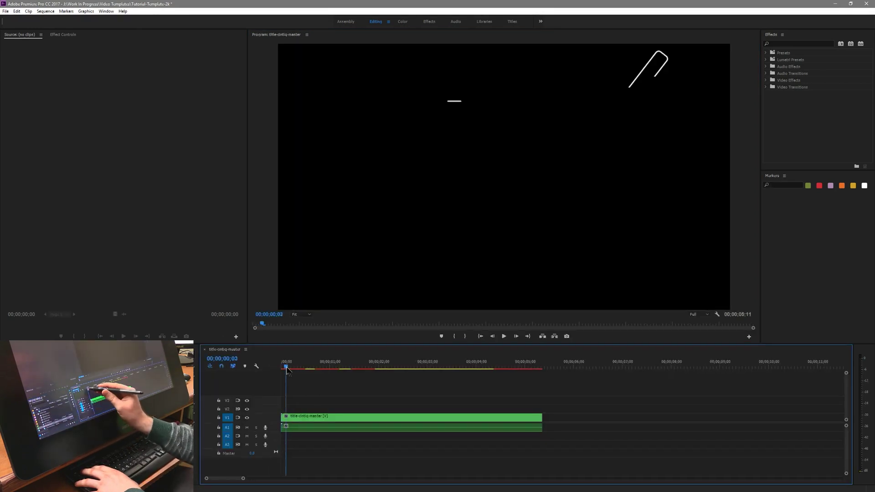
left_click_drag(343, 376, 533, 390)
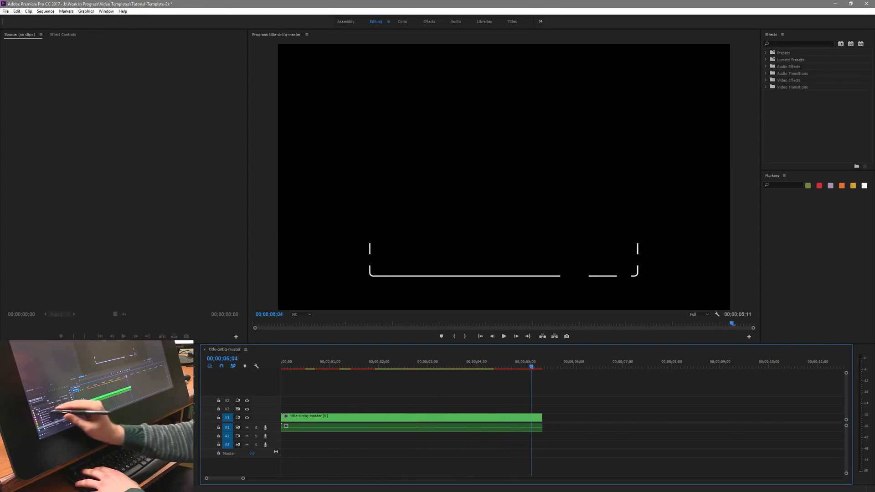
Preview the template's 1440p-endcard.psd end card and scrub through the three-second logo intro as source clips.
double_click(59, 418)
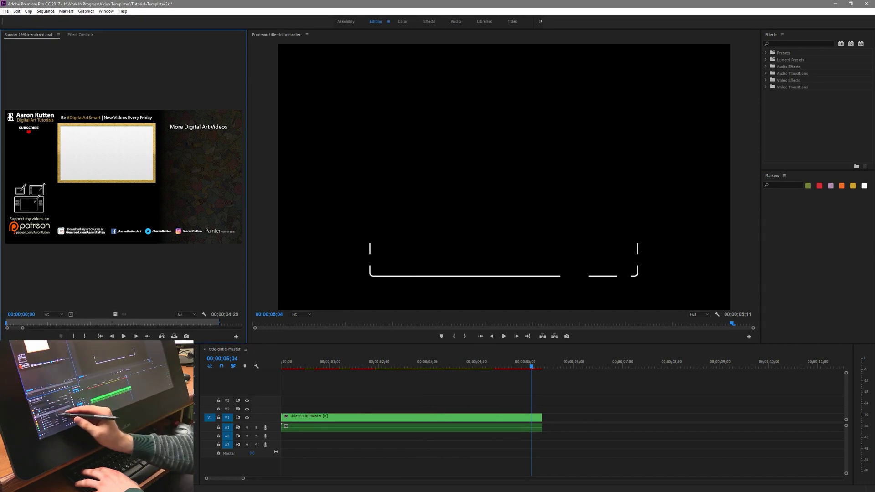
double_click(57, 456)
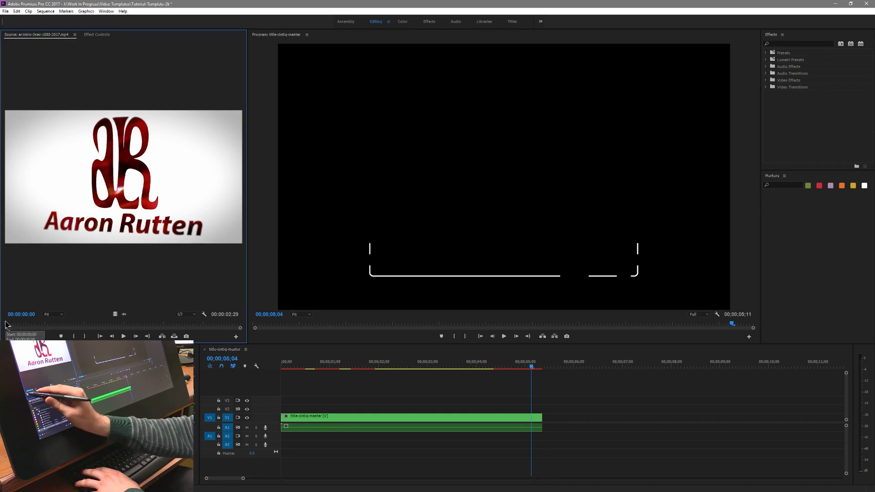
left_click_drag(6, 324, 82, 325)
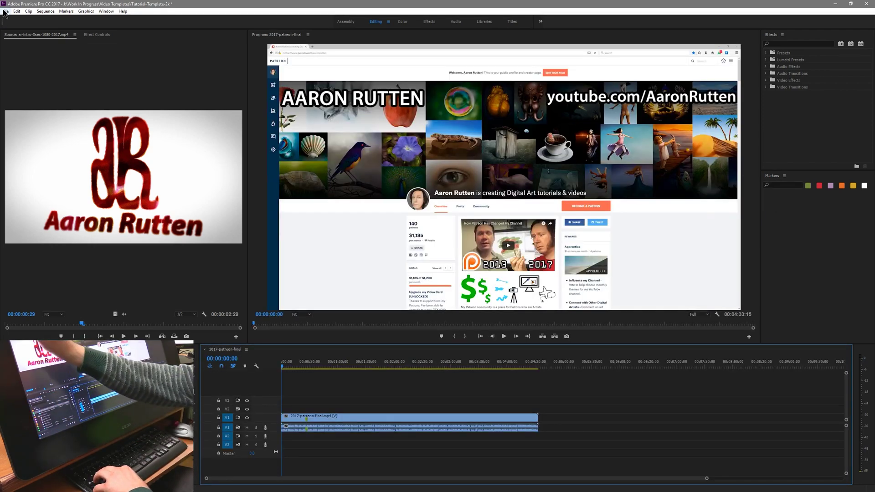
left_click(5, 11)
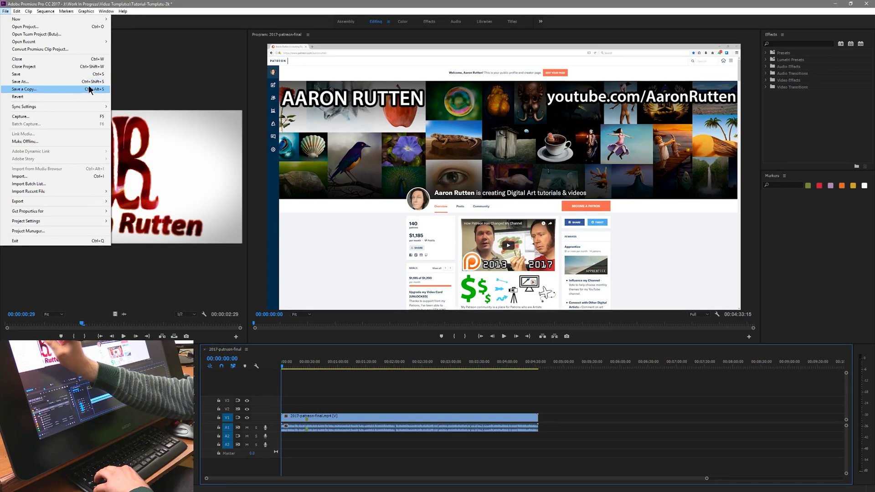
left_click(376, 396)
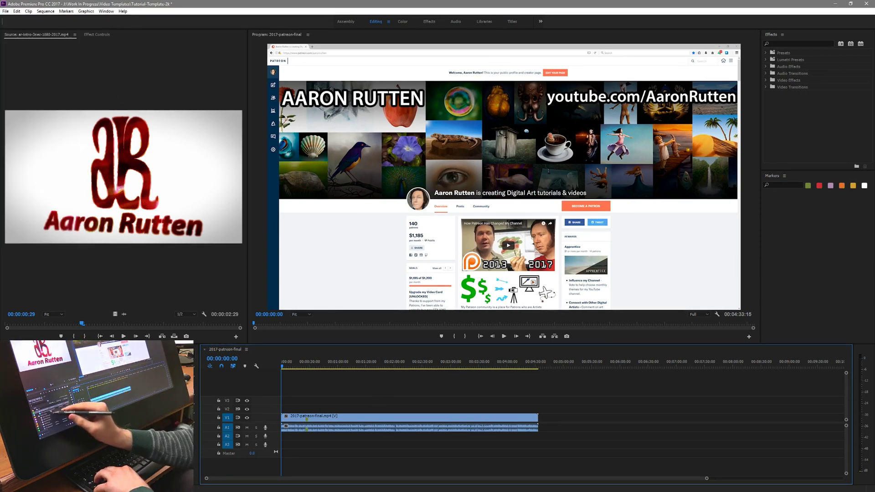
Place the title animation on V2 about 6 seconds into 2017-patreon-final and add the end card directly after the main video.
left_click_drag(68, 458, 230, 417)
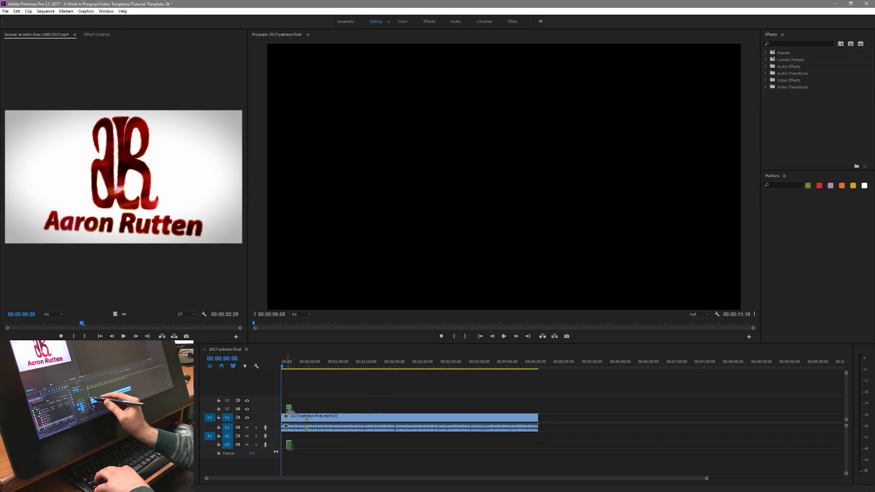
left_click(288, 366)
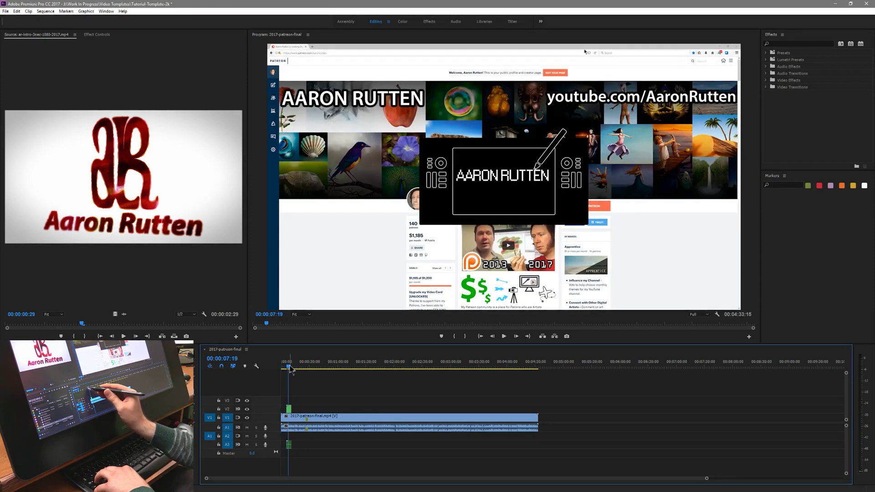
left_click_drag(539, 417, 538, 421)
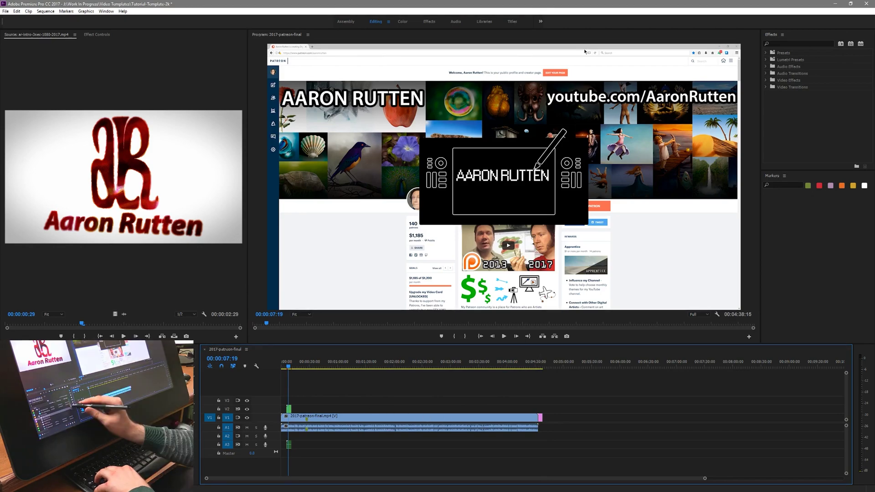
Place a second copy of the title animation on V2 near 00:00:39 and scrub over it to check its overlay.
left_click_drag(68, 435, 319, 409)
left_click(318, 366)
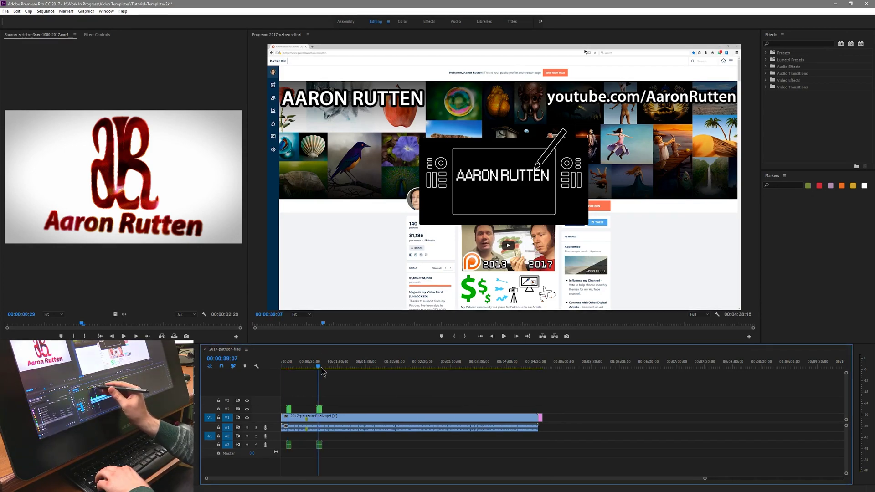
left_click_drag(318, 366, 325, 363)
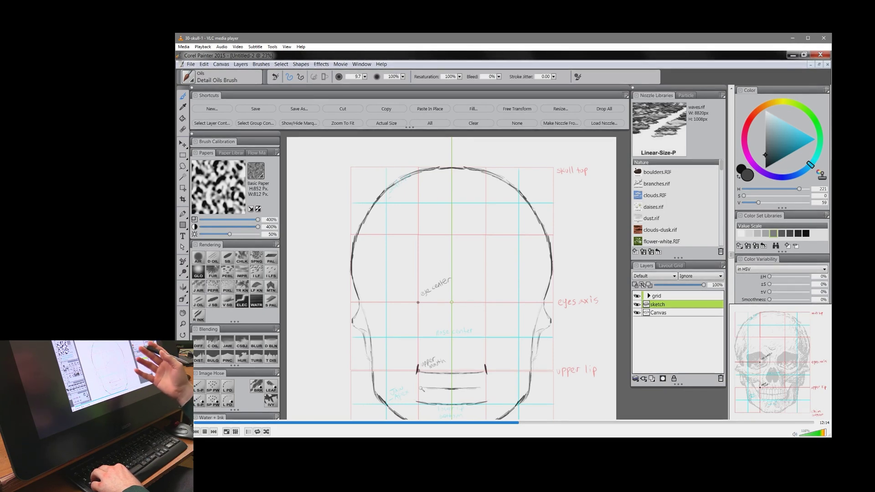
Switch to VLC media player and apply the Faster speed option twice to the 30-skull-1 recording.
right_click(442, 262)
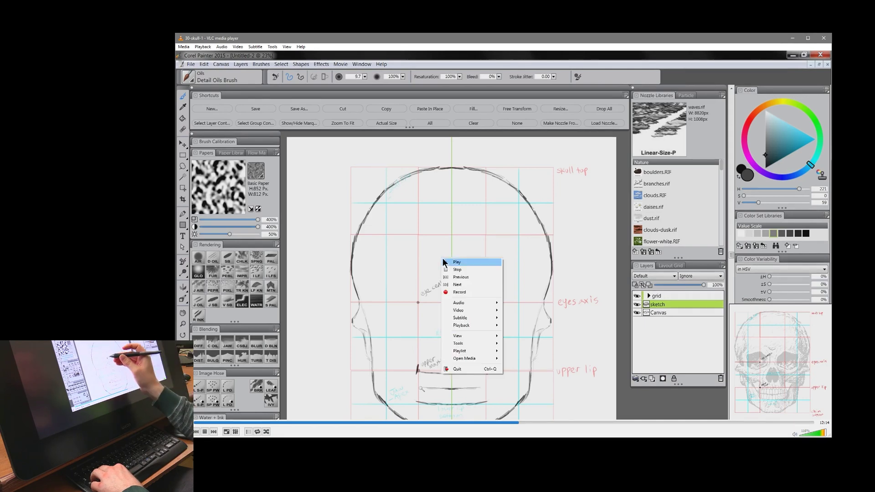
mouse_move(476, 324)
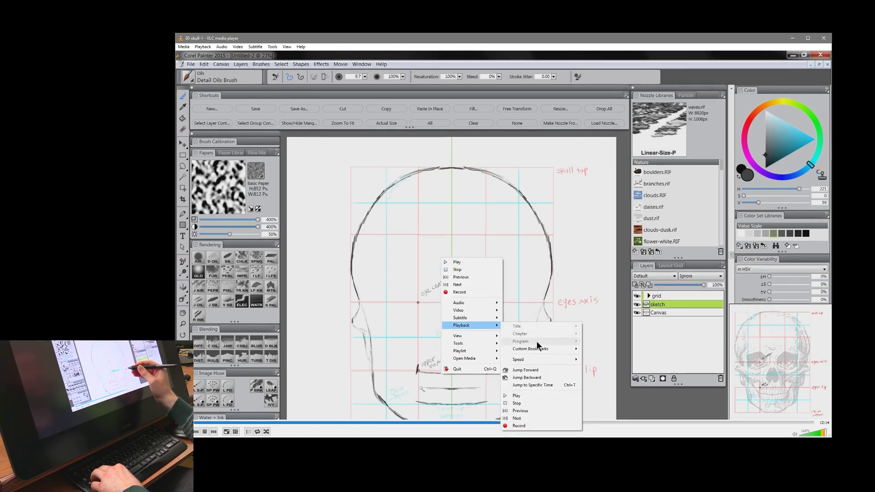
mouse_move(533, 359)
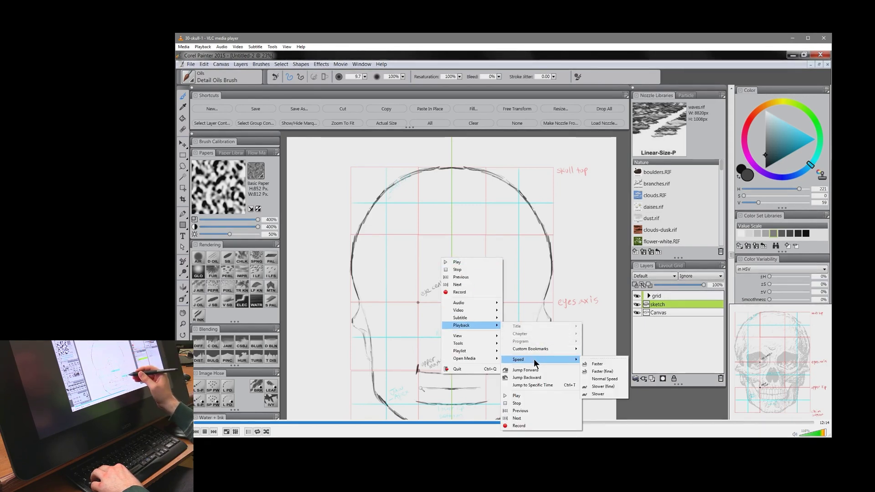
left_click(600, 363)
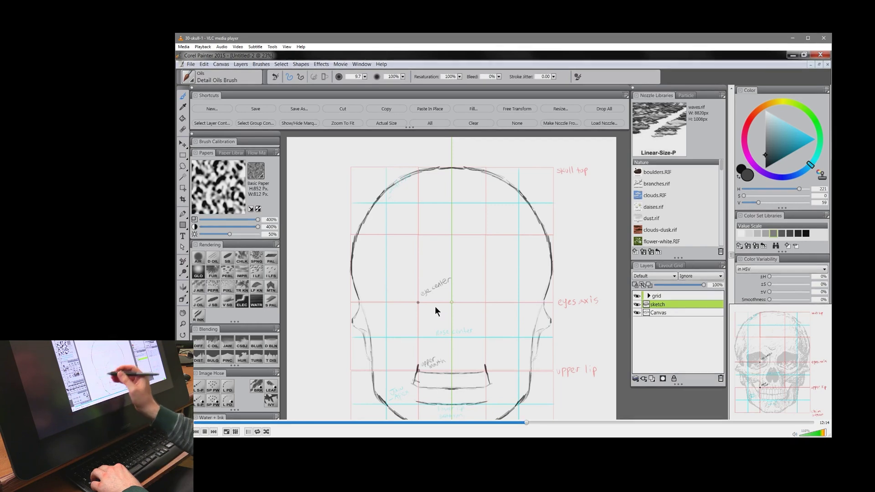
right_click(451, 303)
mouse_move(486, 370)
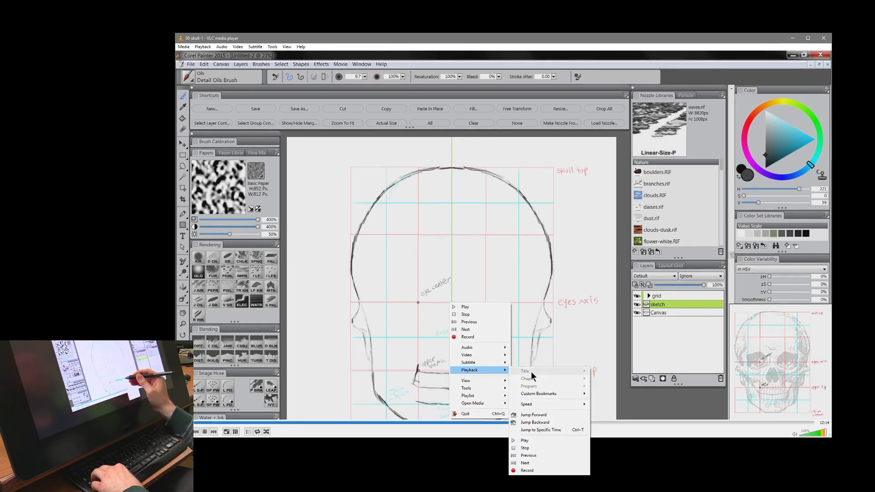
mouse_move(537, 403)
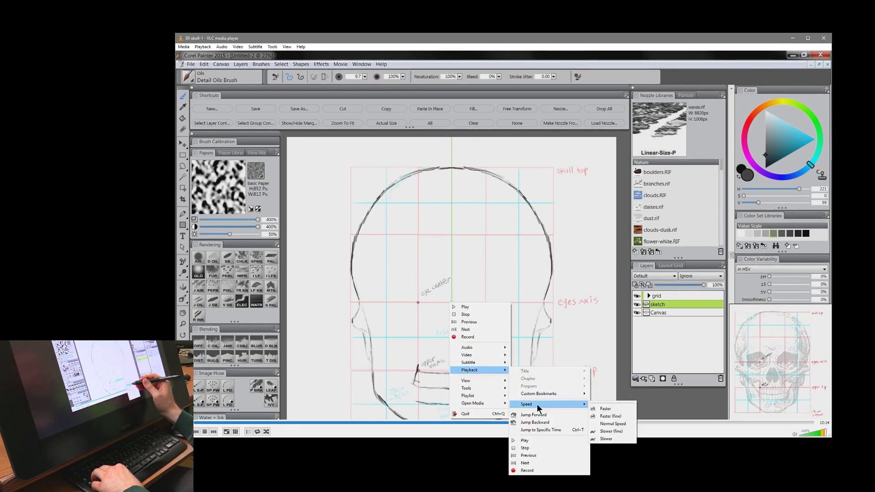
left_click(606, 408)
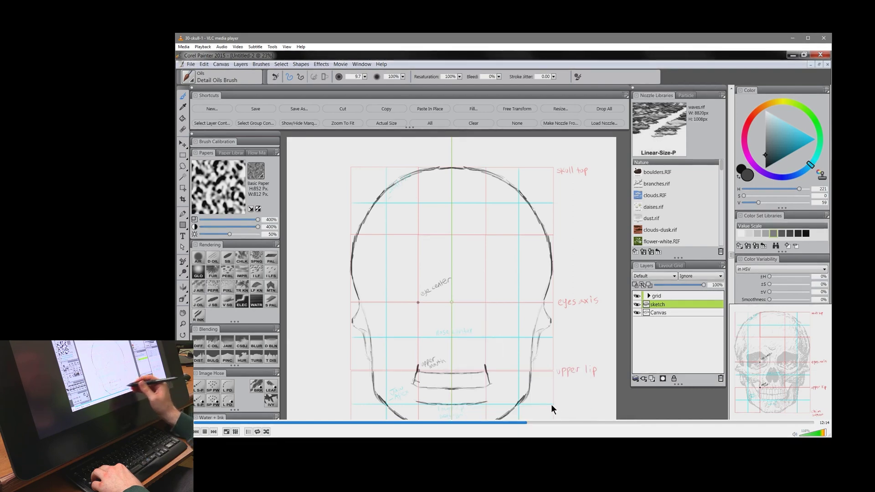